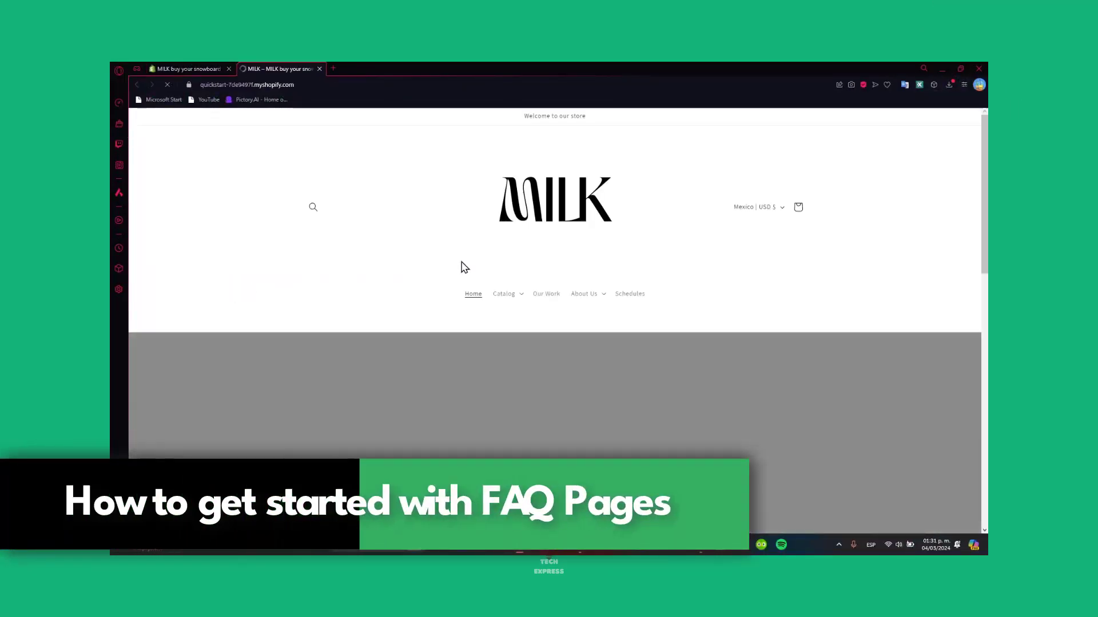
Look over the live MILK storefront, then return to the Shopify admin dashboard.
scroll(698, 318, down, 5)
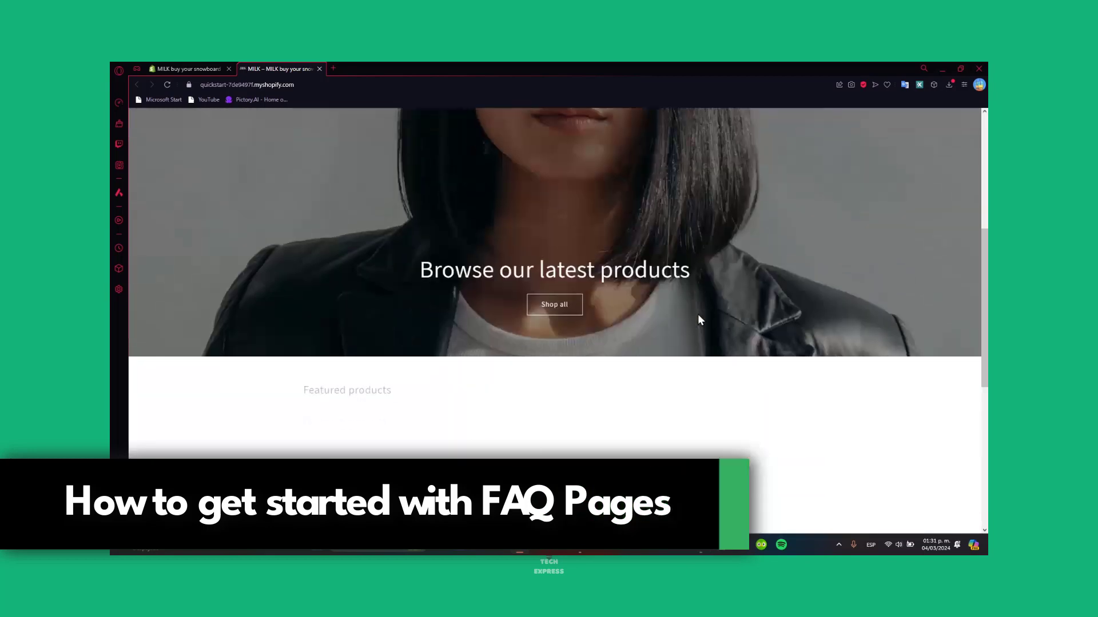
scroll(699, 319, down, 10)
scroll(701, 320, up, 20)
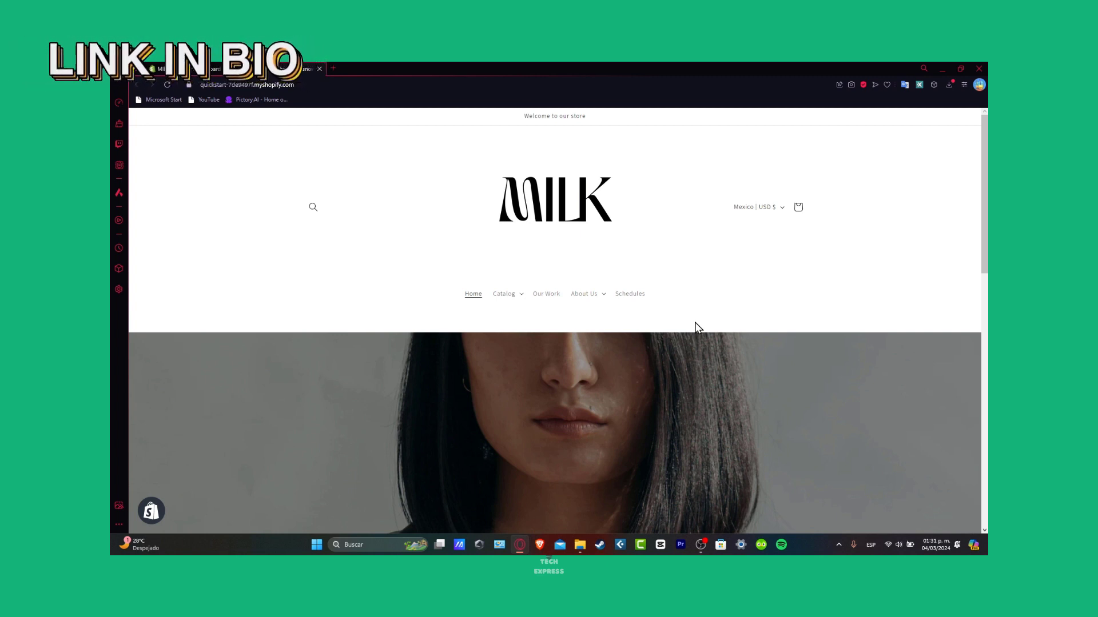
click(206, 69)
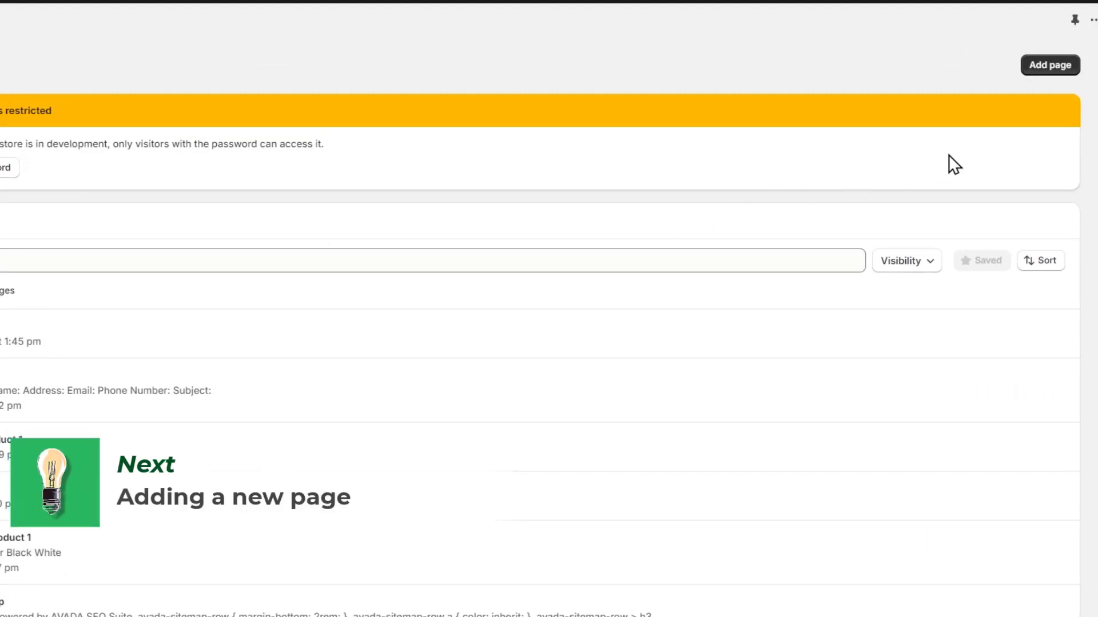
Add a new store page titled 'FAQ' and save it.
click(1050, 65)
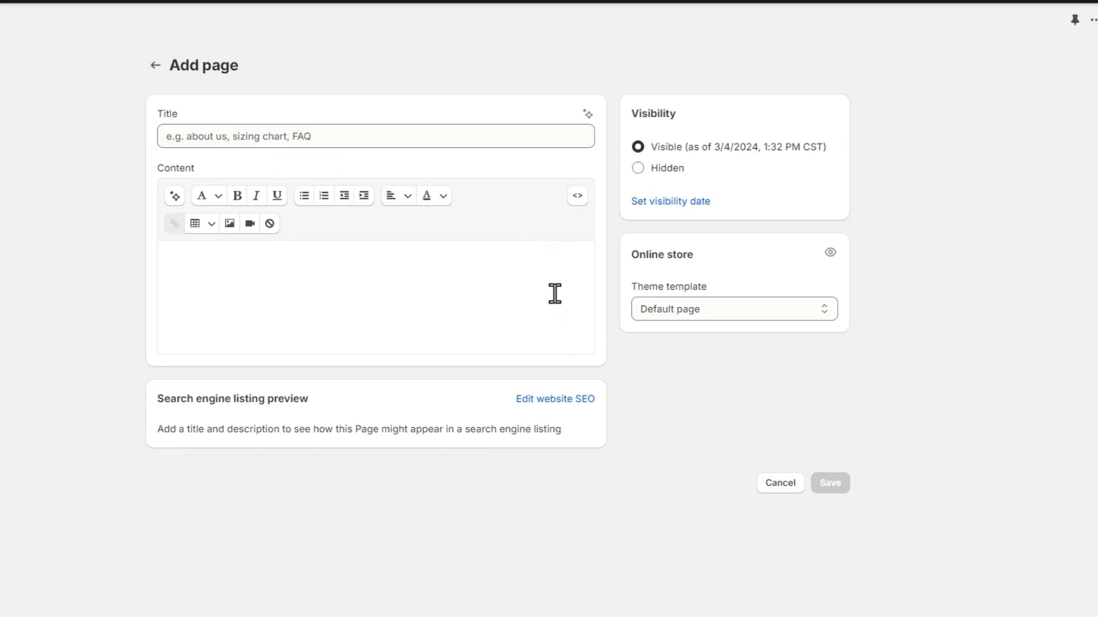
click(288, 139)
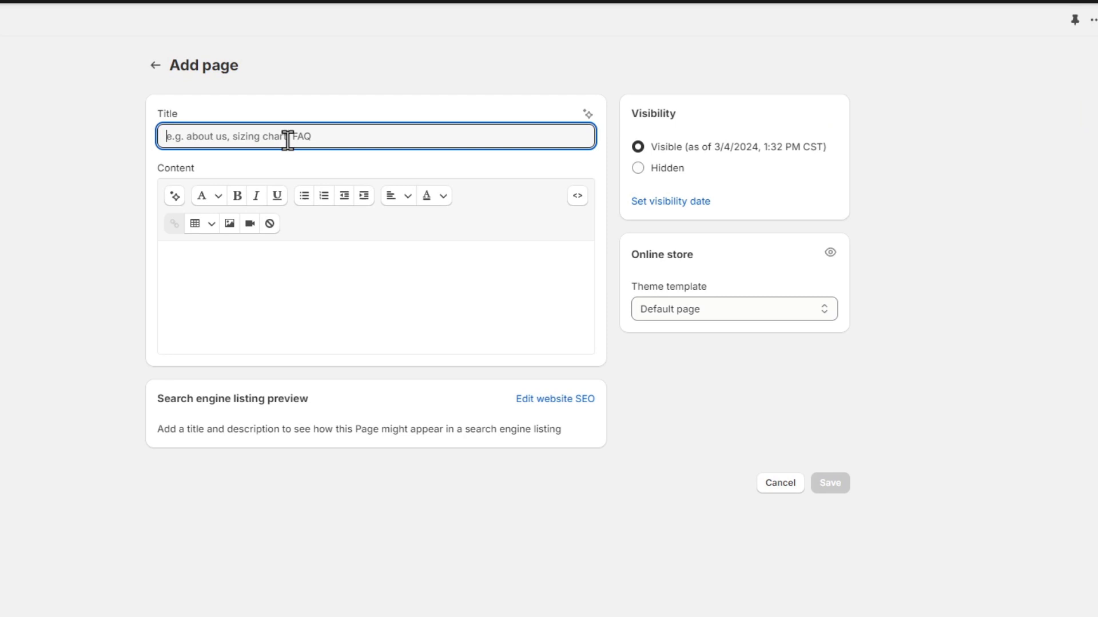
text(FAQ)
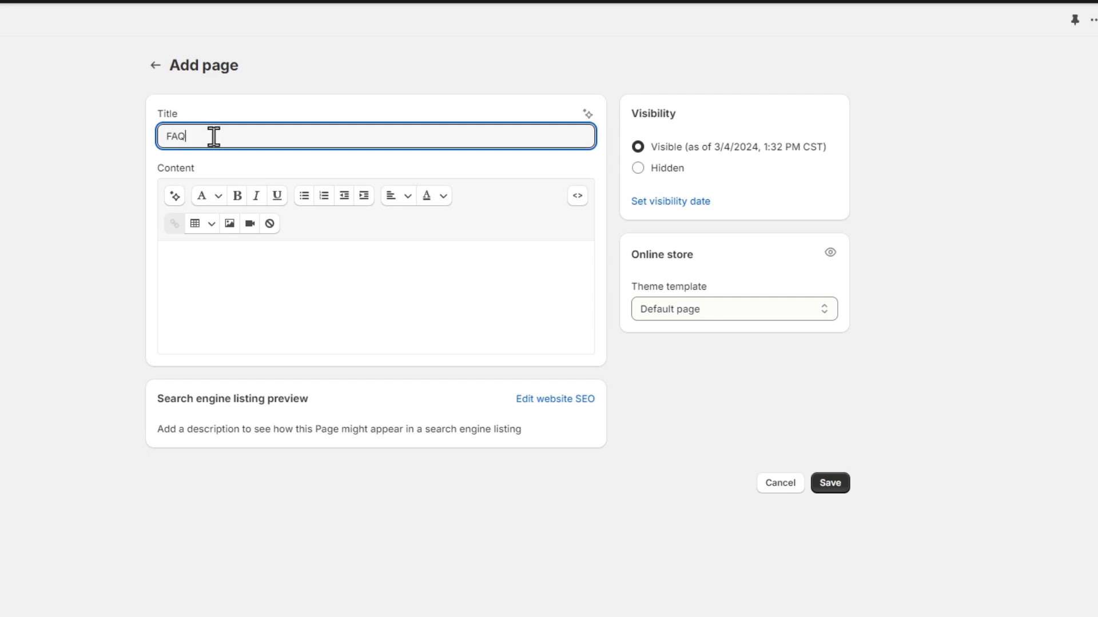
click(238, 270)
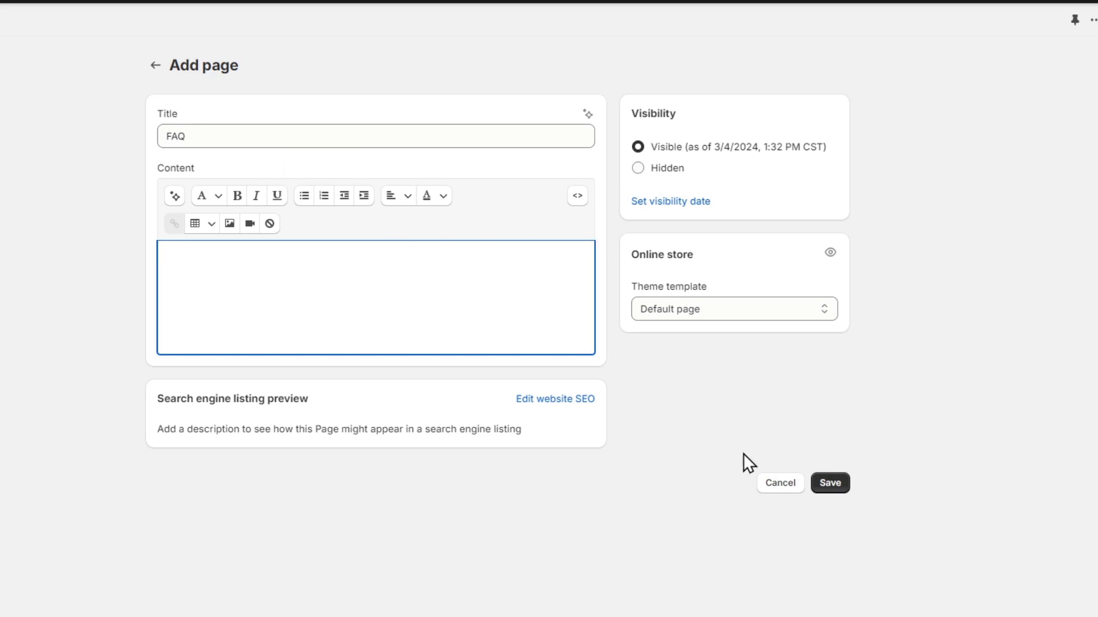
click(829, 485)
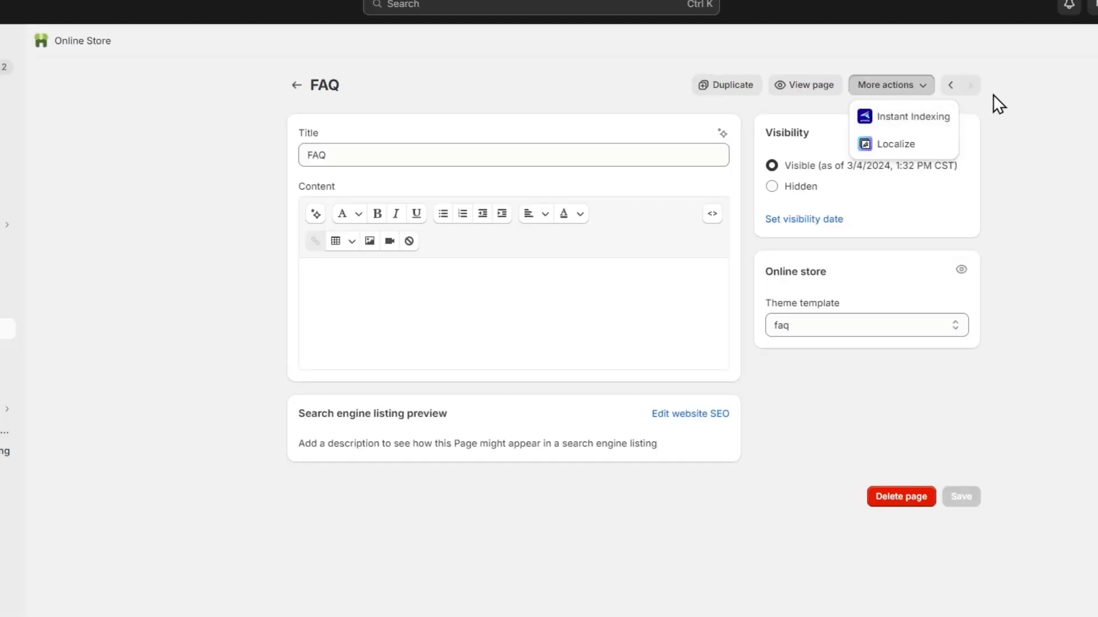
Open the Main menu under Navigation and collapse its About Us sub-items.
click(994, 103)
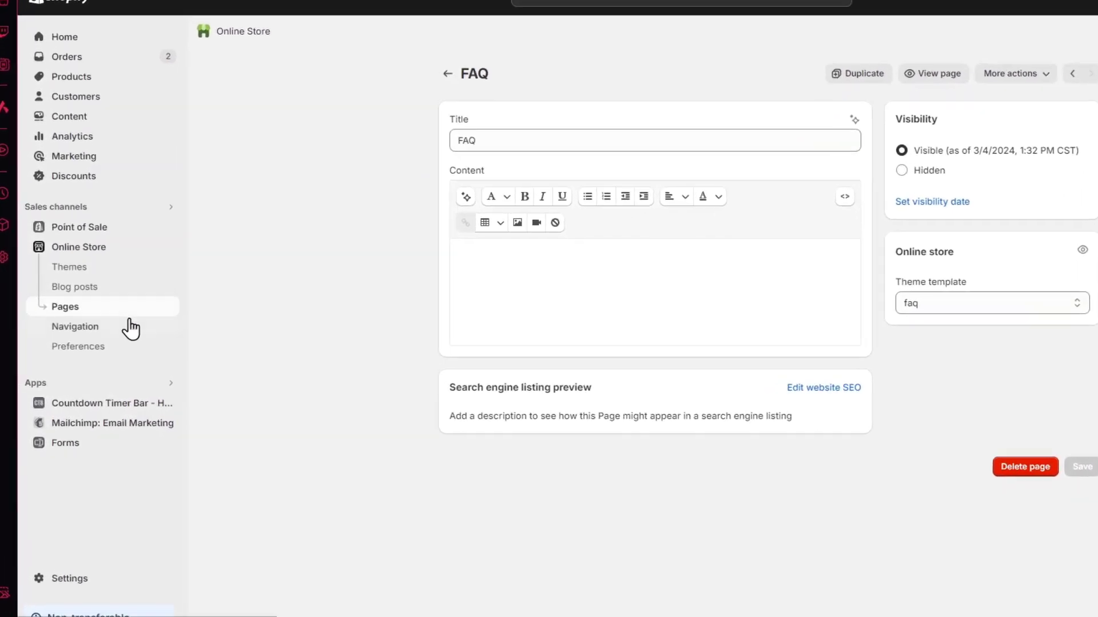
click(128, 325)
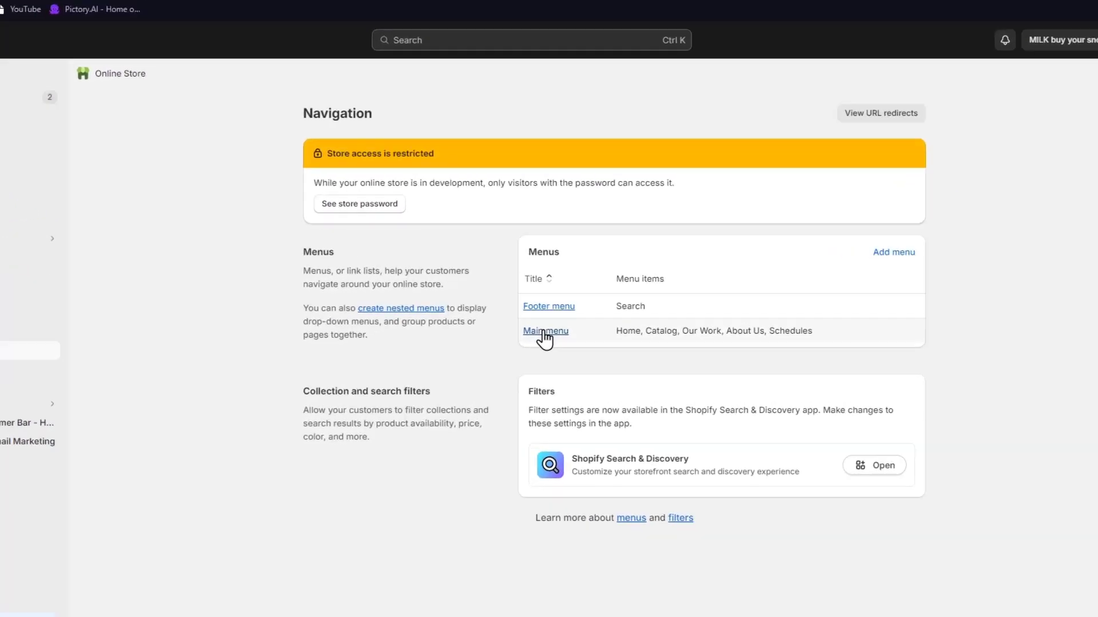
click(752, 297)
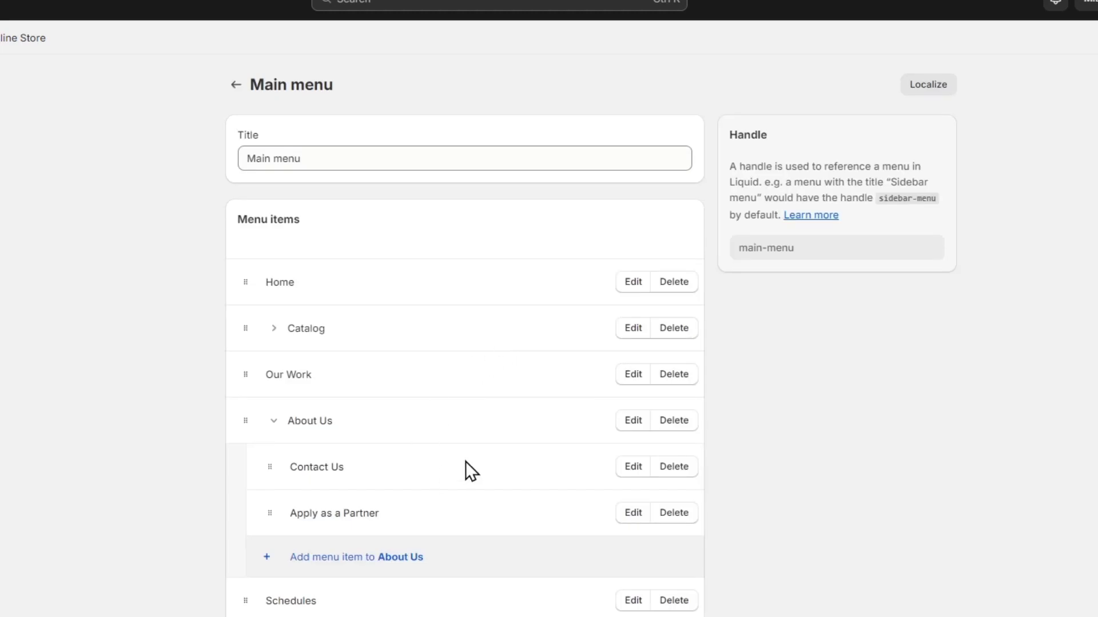
click(273, 422)
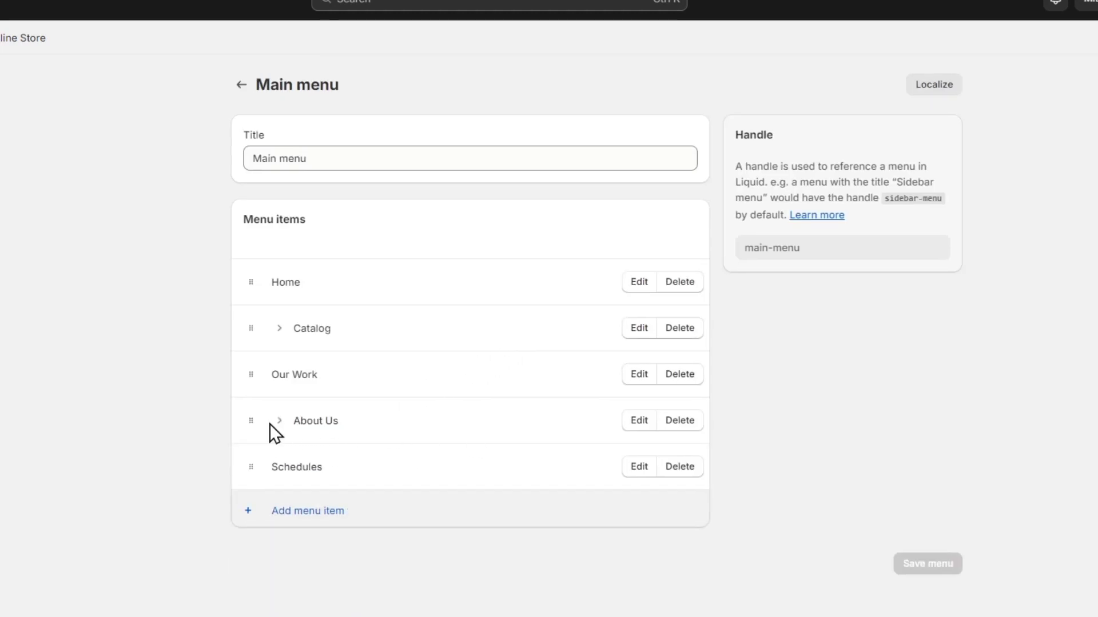
Add an 'FAQ' menu item linked to Pages > FAQ and save the main menu.
click(321, 512)
text(FAQ)
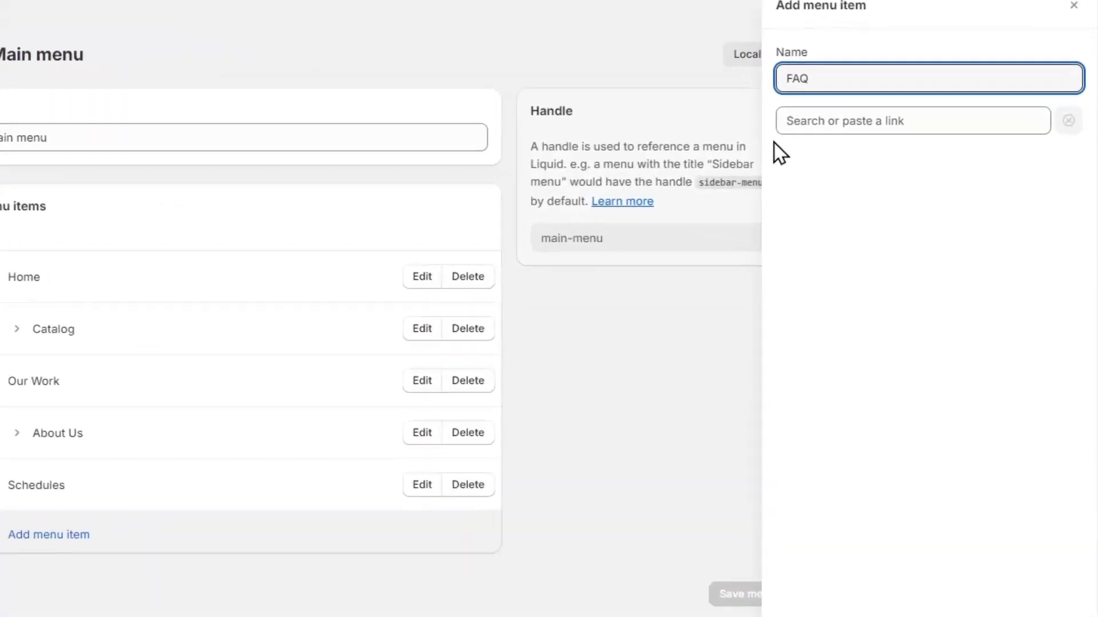
click(826, 127)
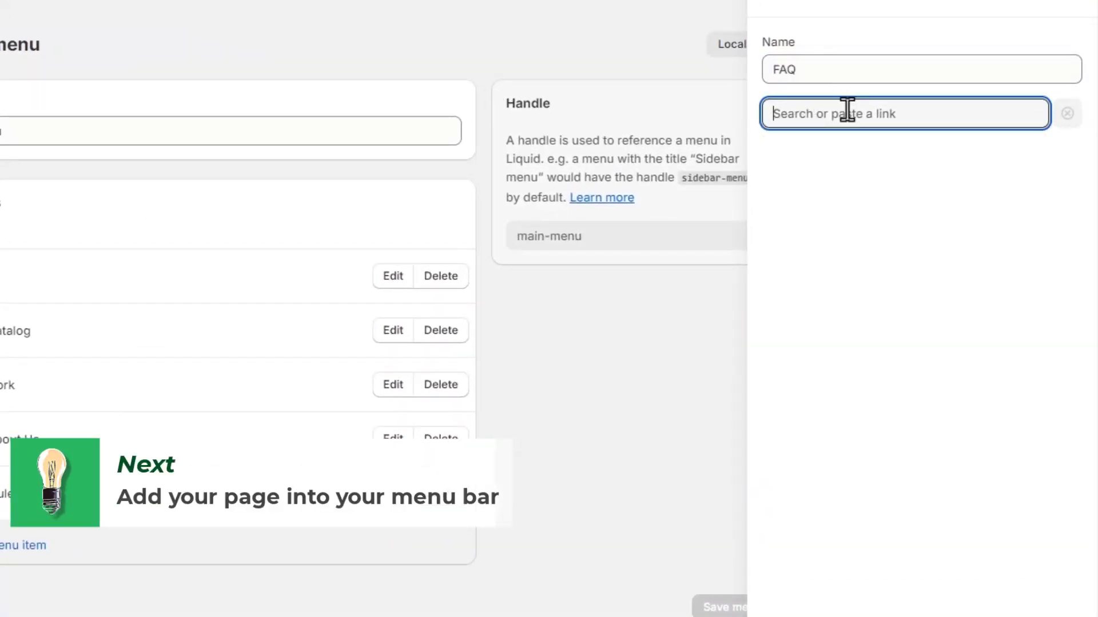
click(997, 115)
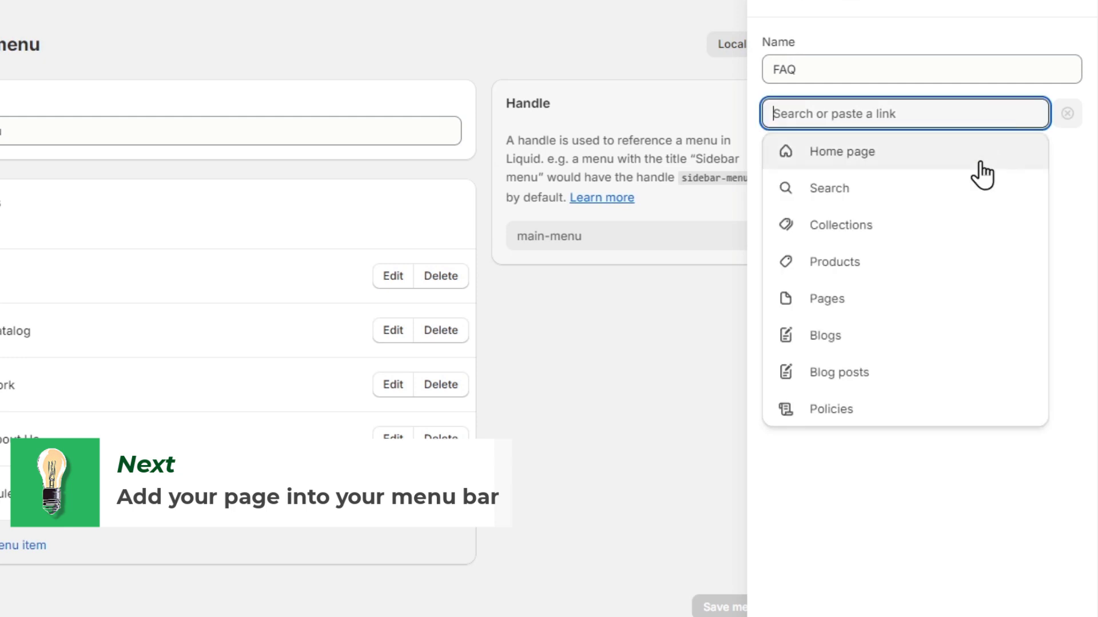
click(844, 305)
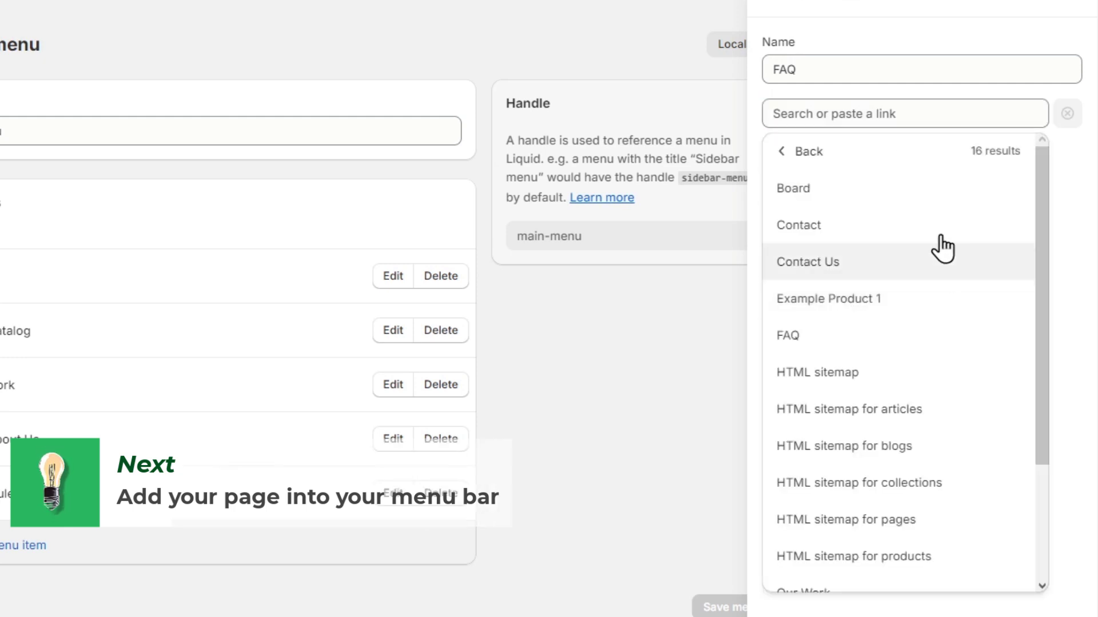
click(889, 333)
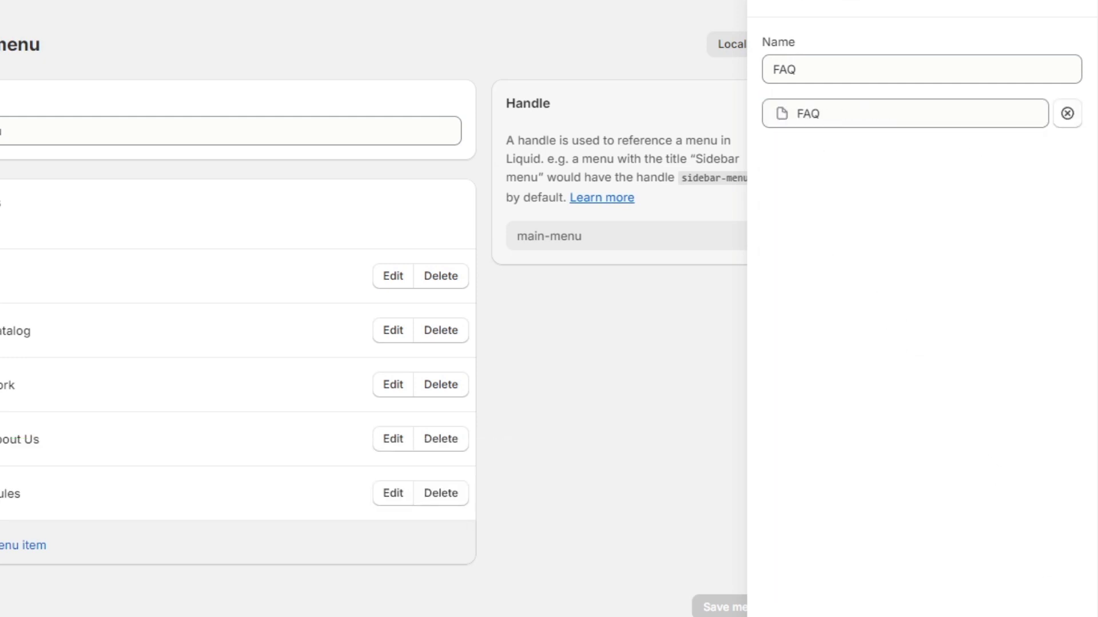
key(Return)
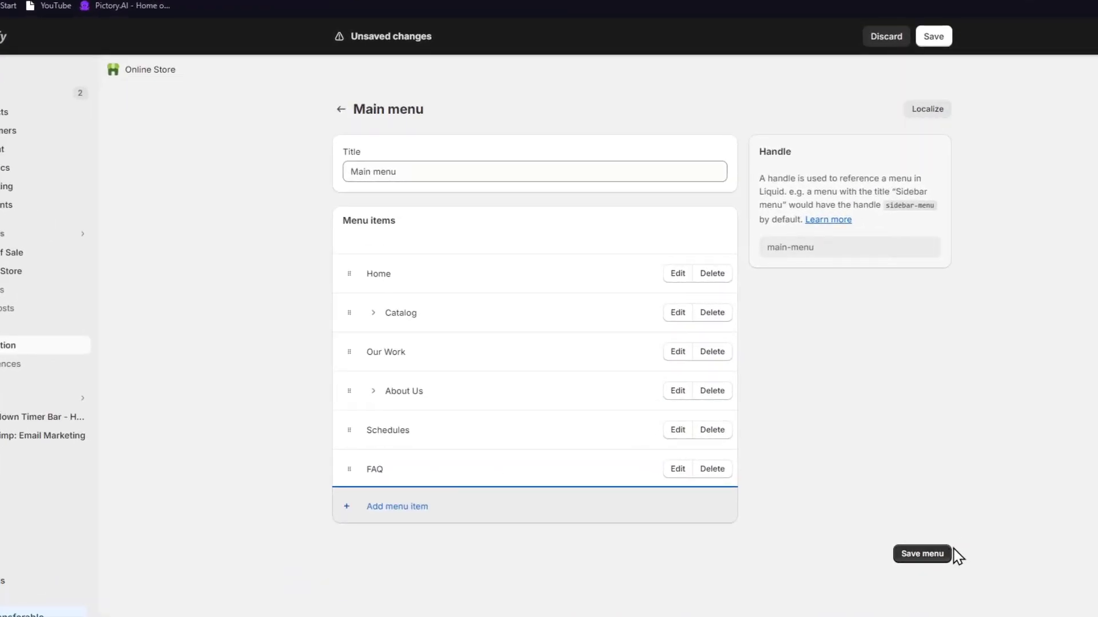
click(947, 555)
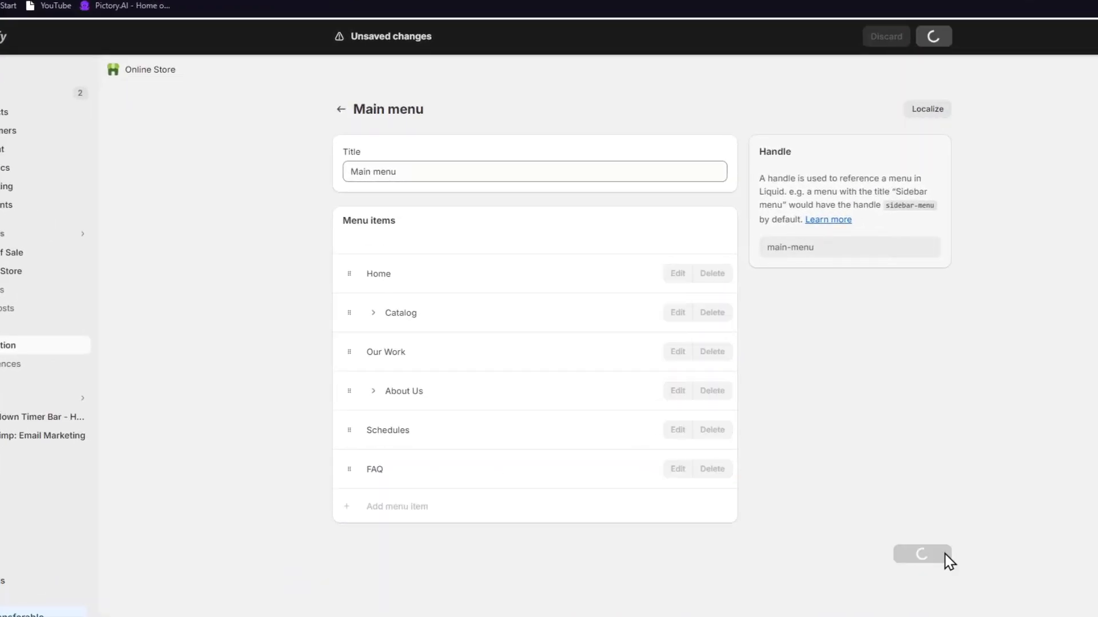
Customize the current theme and load the FAQ page in the preview.
click(7, 272)
click(899, 399)
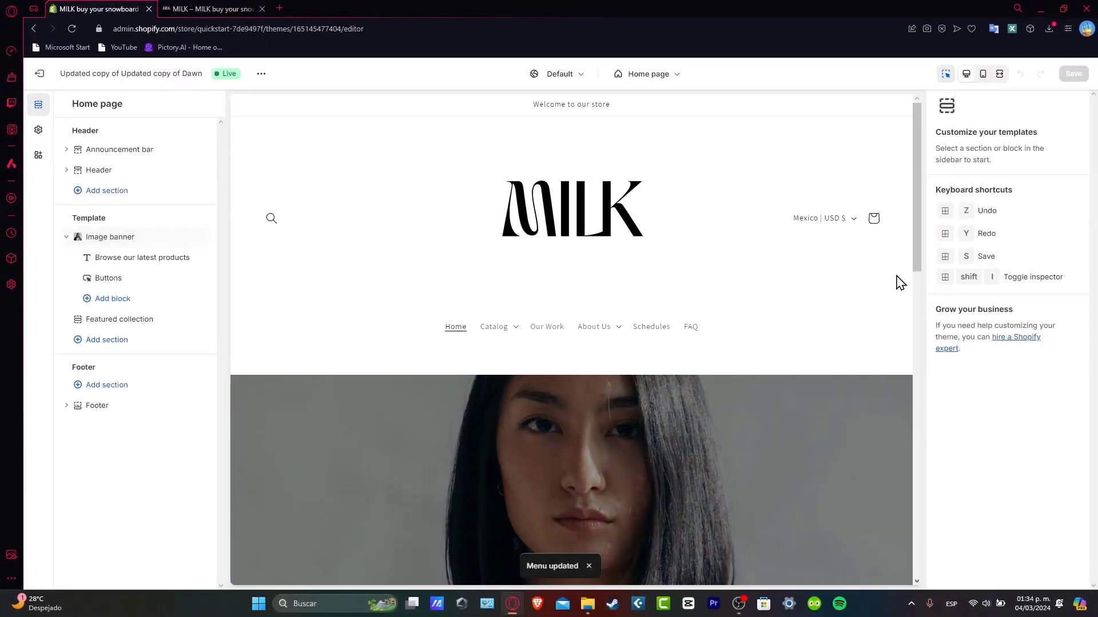
scroll(908, 274, down, 3)
scroll(772, 263, up, 3)
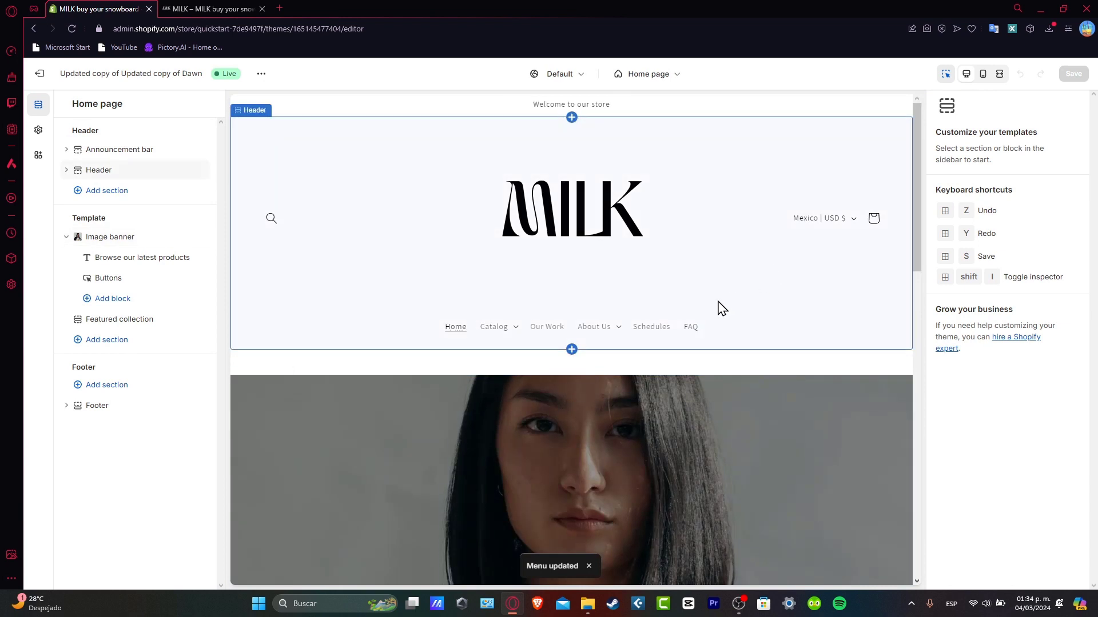
click(704, 337)
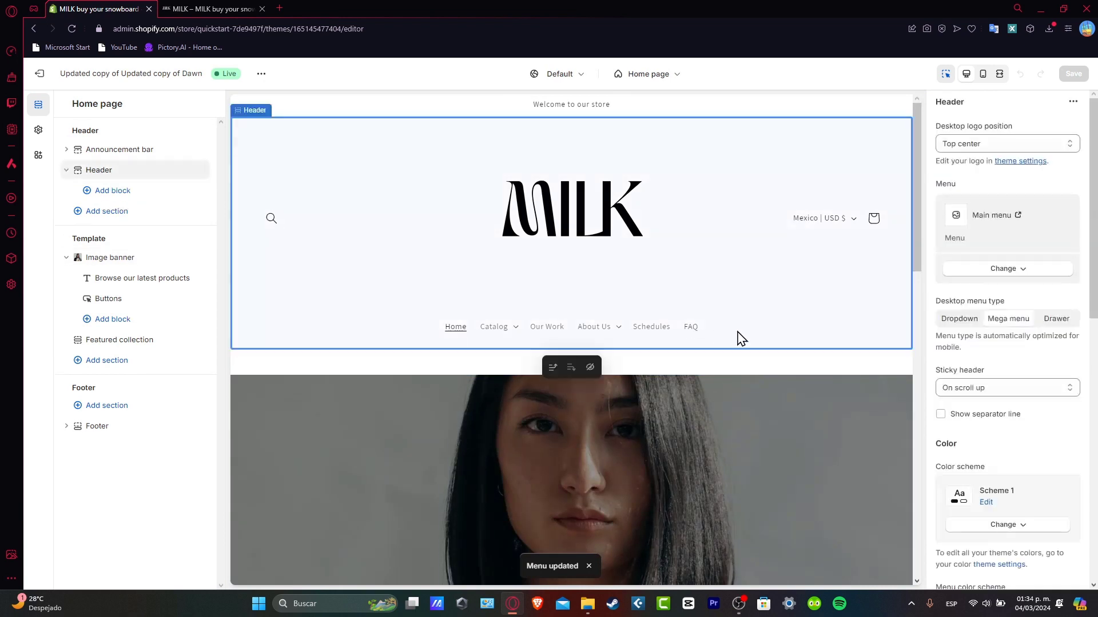
click(688, 331)
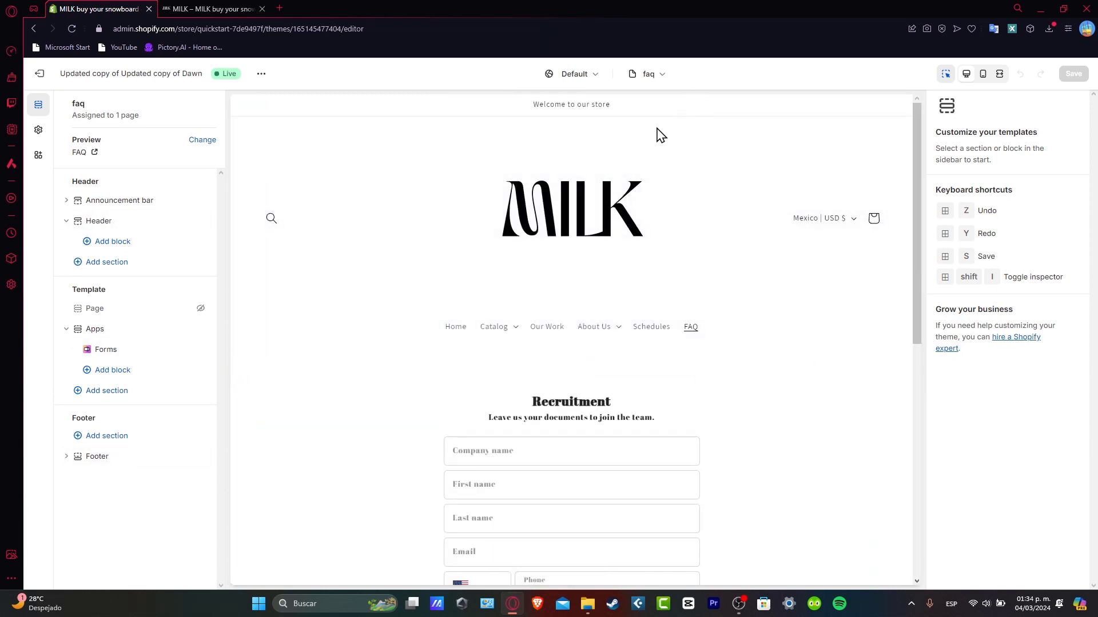
Switch to the faq page template and delete its Recruitment form block.
click(657, 75)
click(701, 236)
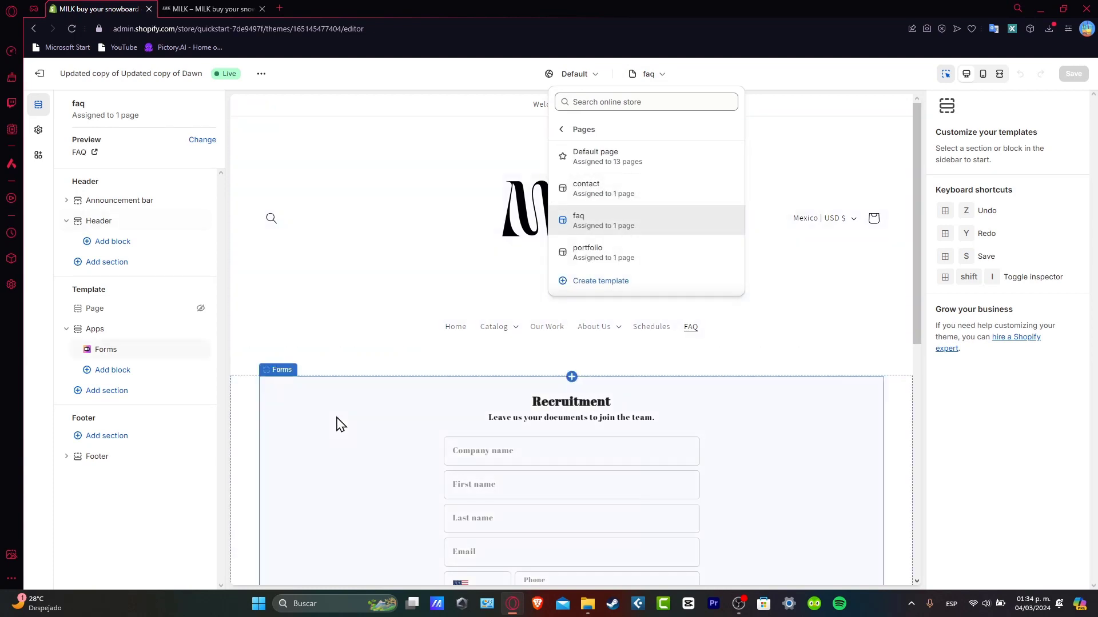
click(337, 424)
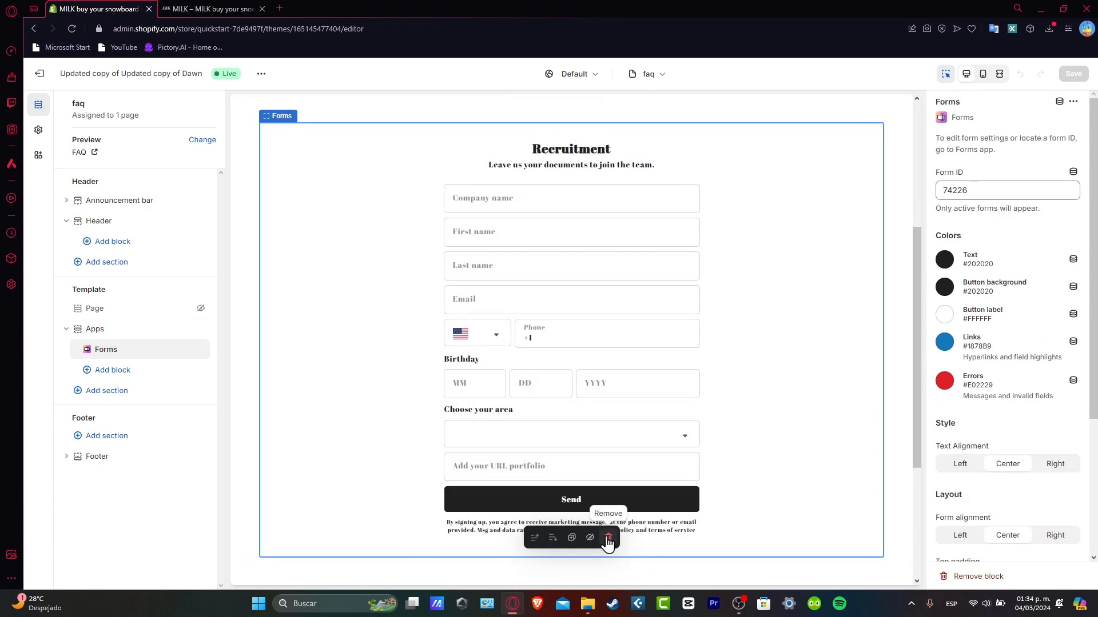
click(608, 537)
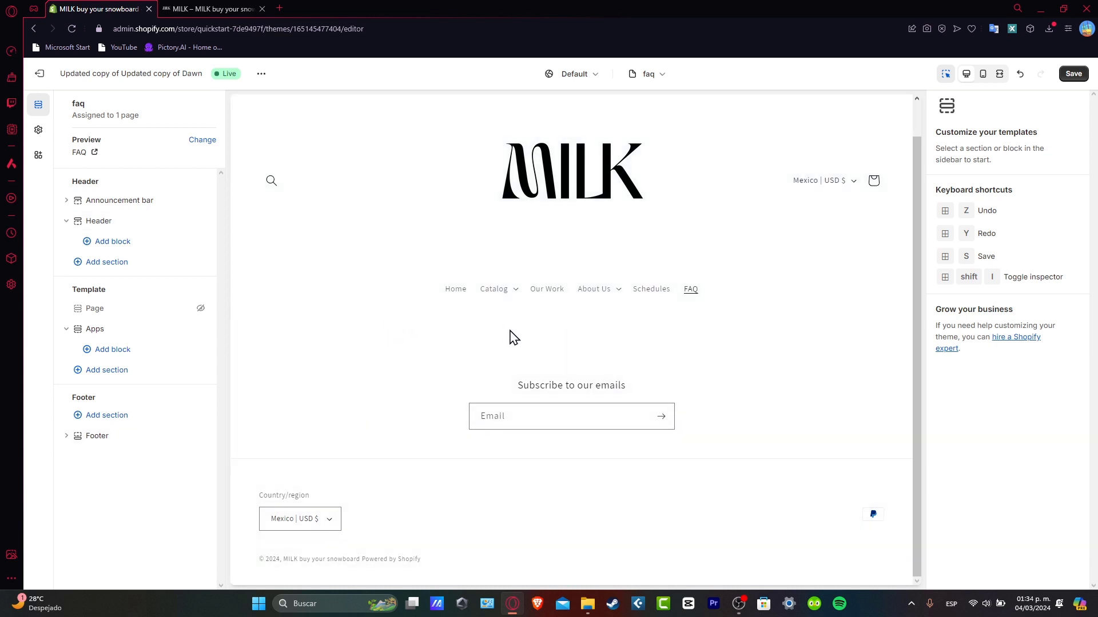
Add a Collapsible content section below the header on the faq template.
click(741, 298)
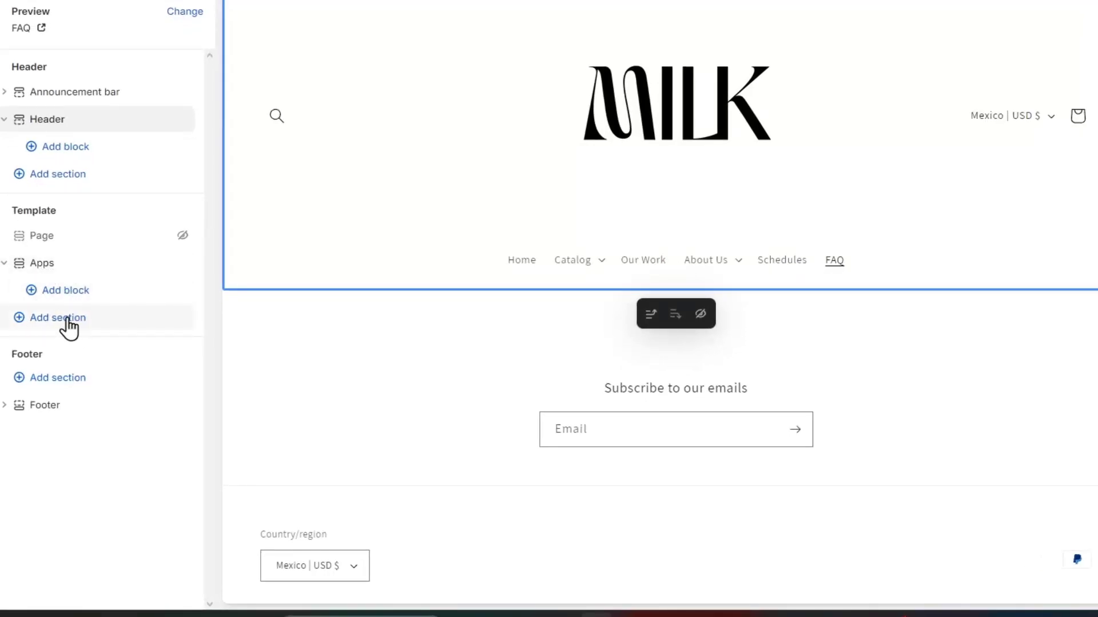
click(67, 318)
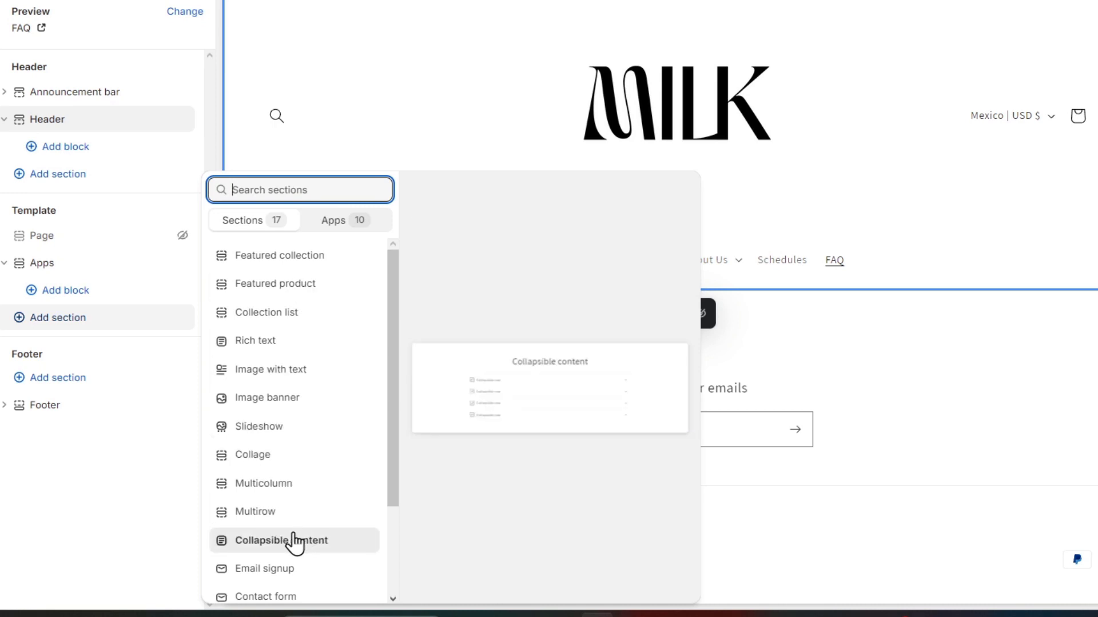
click(293, 541)
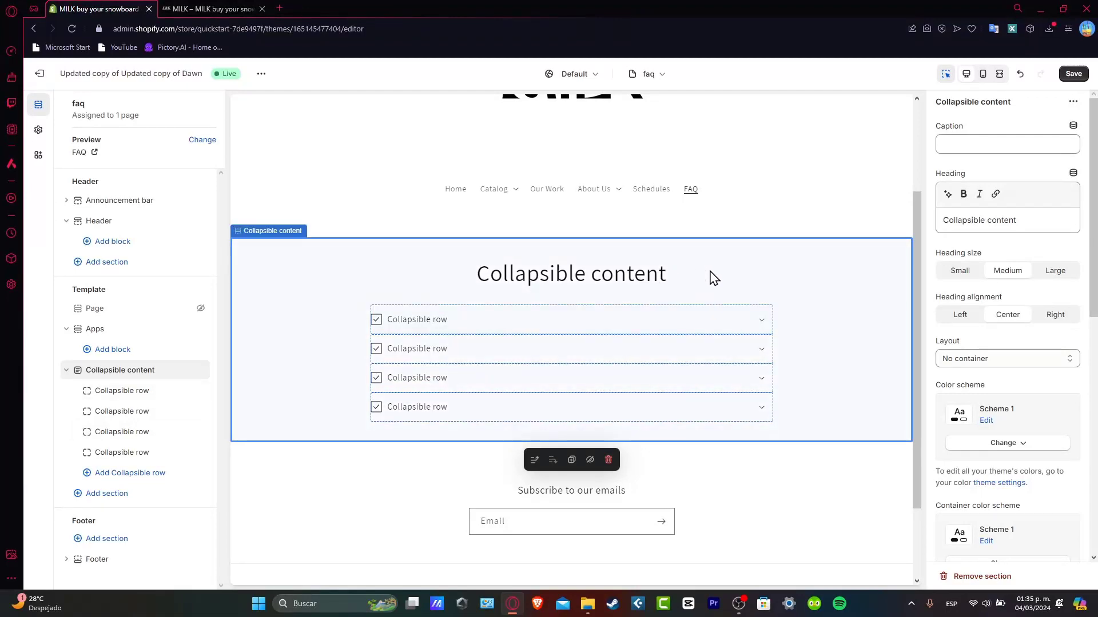
Set the section heading to 'Most common asked questions' and select the first collapsible row.
triple_click(1002, 222)
text(Most common asked questions)
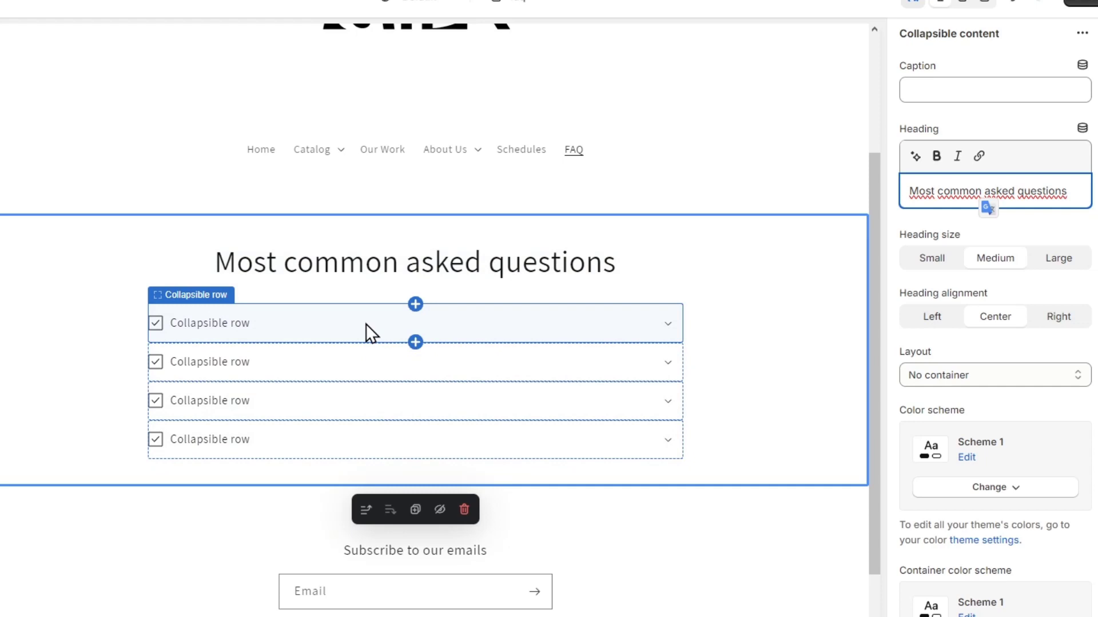
click(367, 331)
Try Fire, Dryer, Heart and Washing icons for the first row, settling on Box.
click(977, 183)
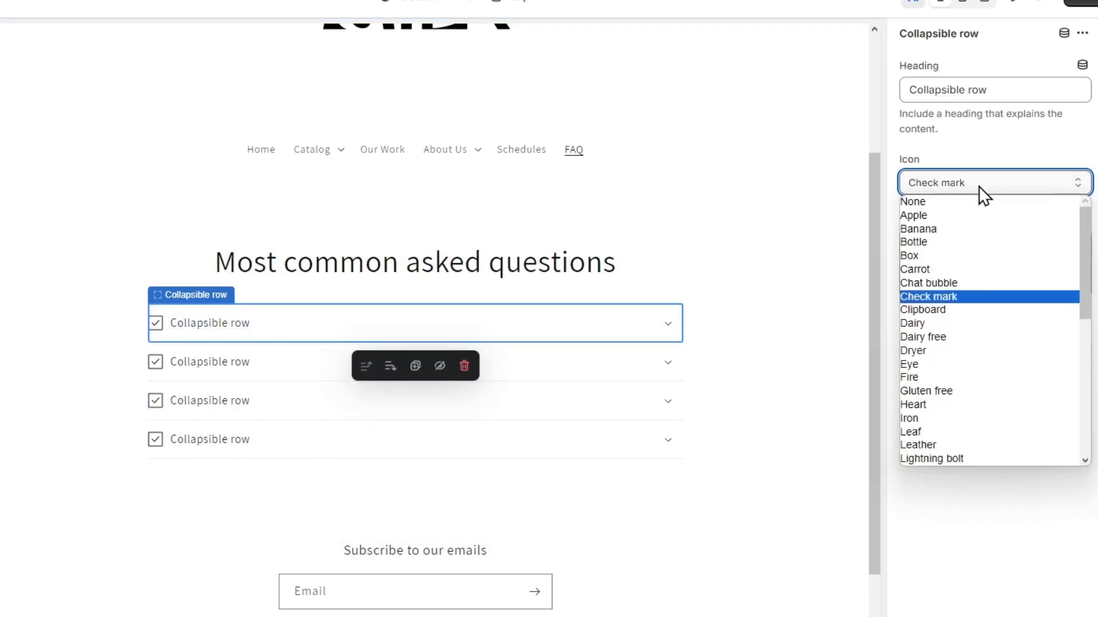
click(975, 378)
click(947, 181)
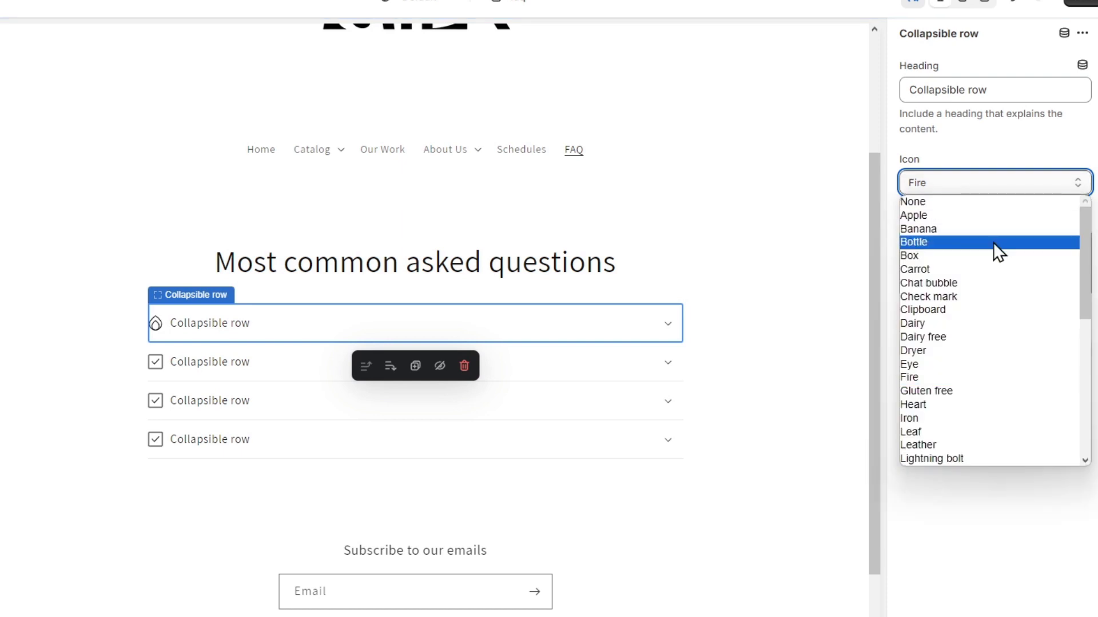
click(998, 352)
click(965, 183)
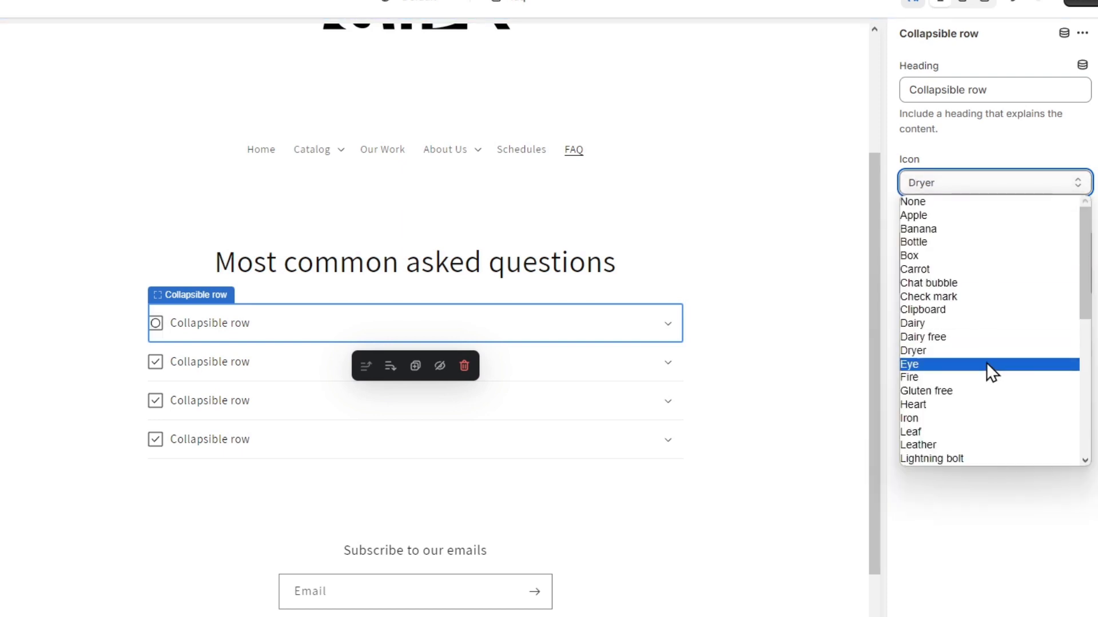
key(Escape)
key(h)
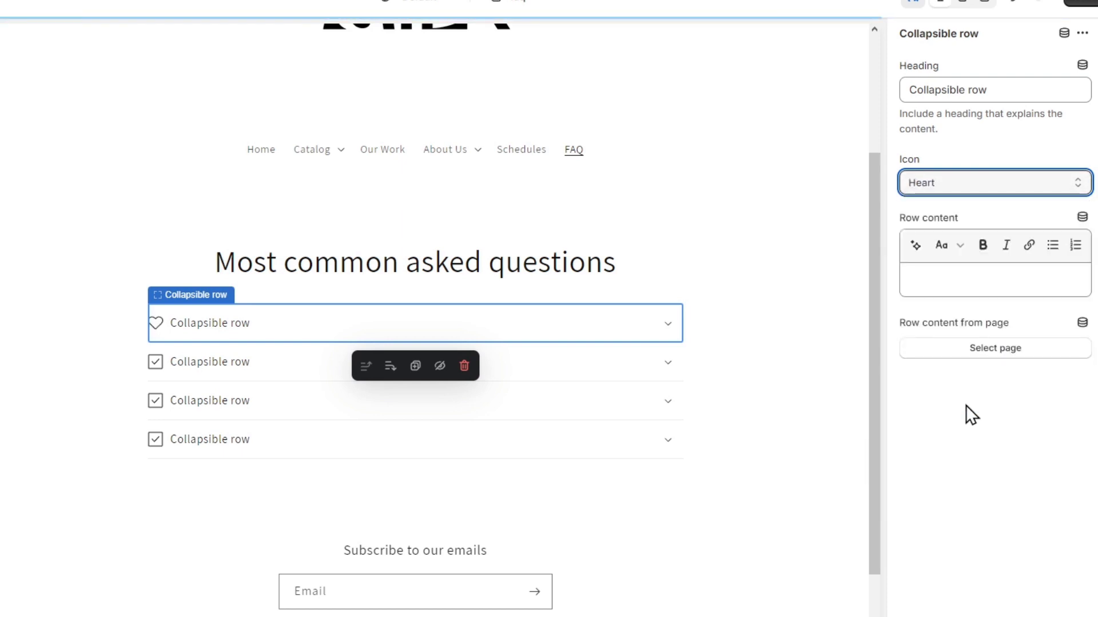
click(986, 191)
scroll(1009, 440, down, 6)
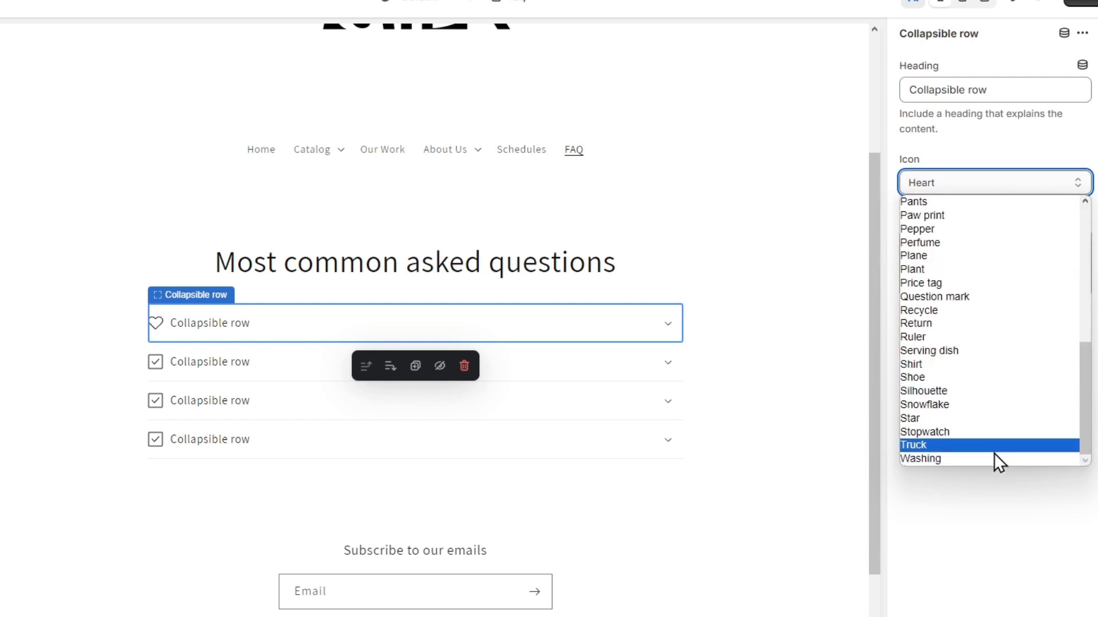
click(994, 458)
click(1012, 189)
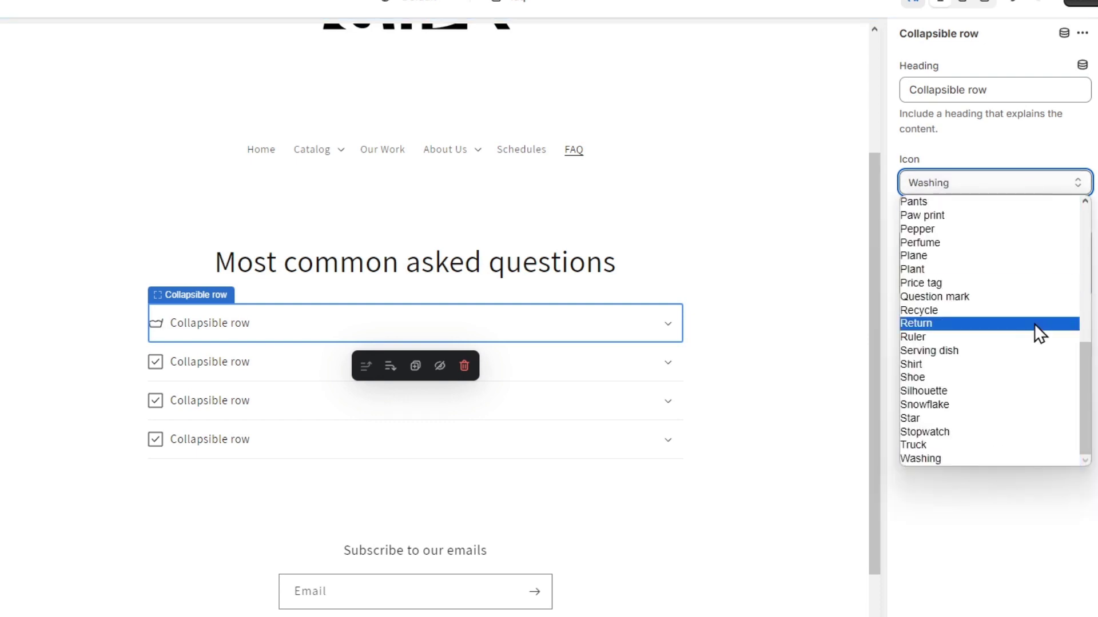
scroll(1024, 355, up, 10)
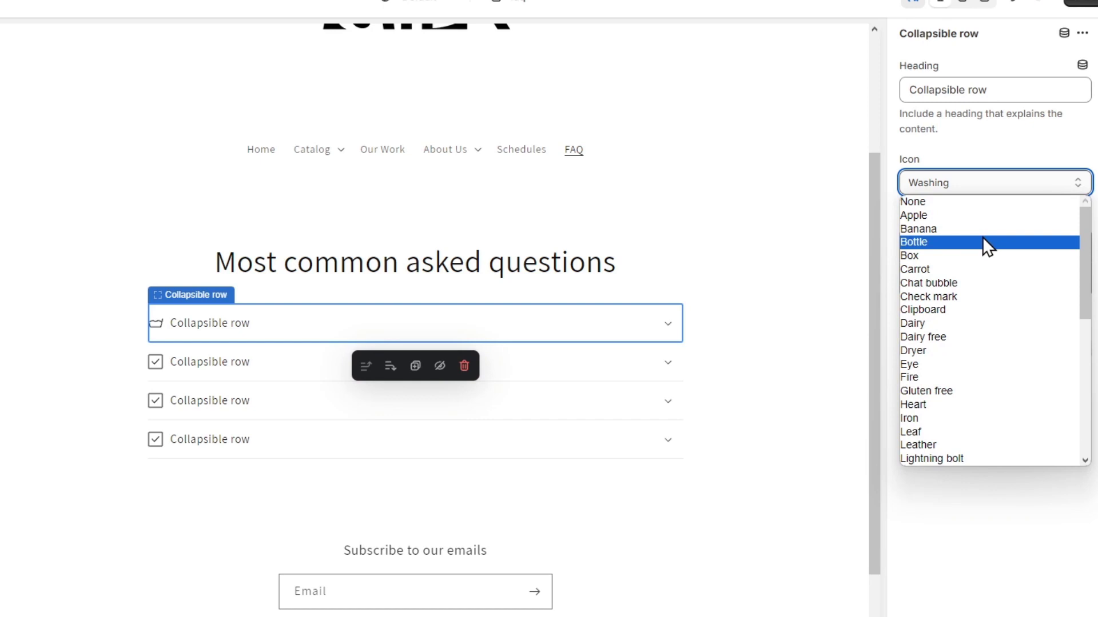
click(984, 256)
Replace the first row's heading with the question about order delivery time.
key(shift+Tab)
text(How long does my order should take after the purchase]?)
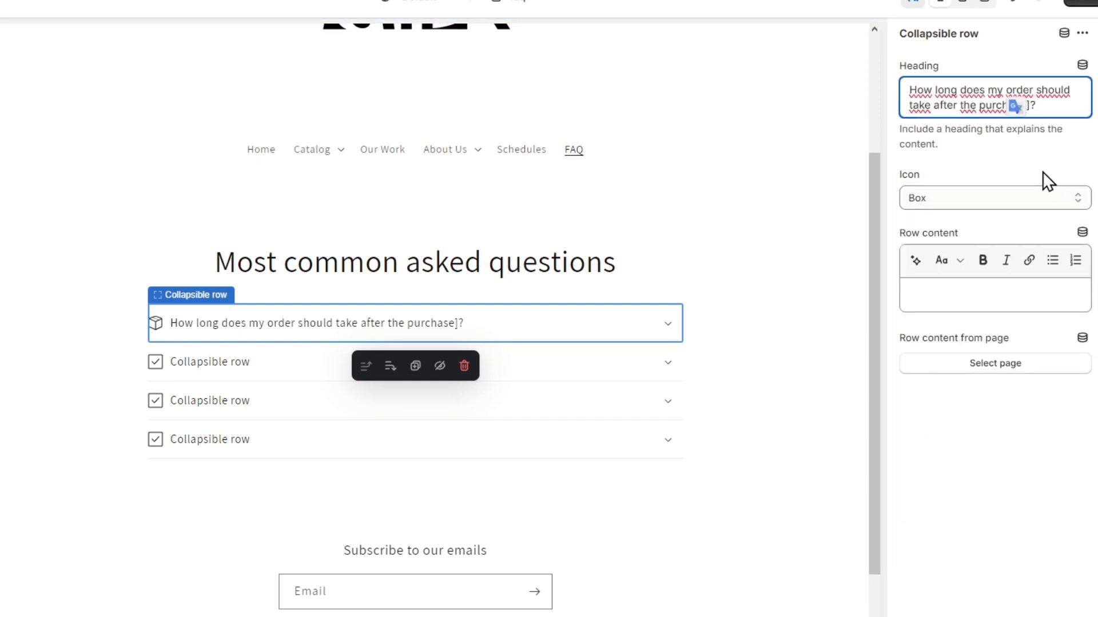
key(BackSpace)
key(BackSpace)
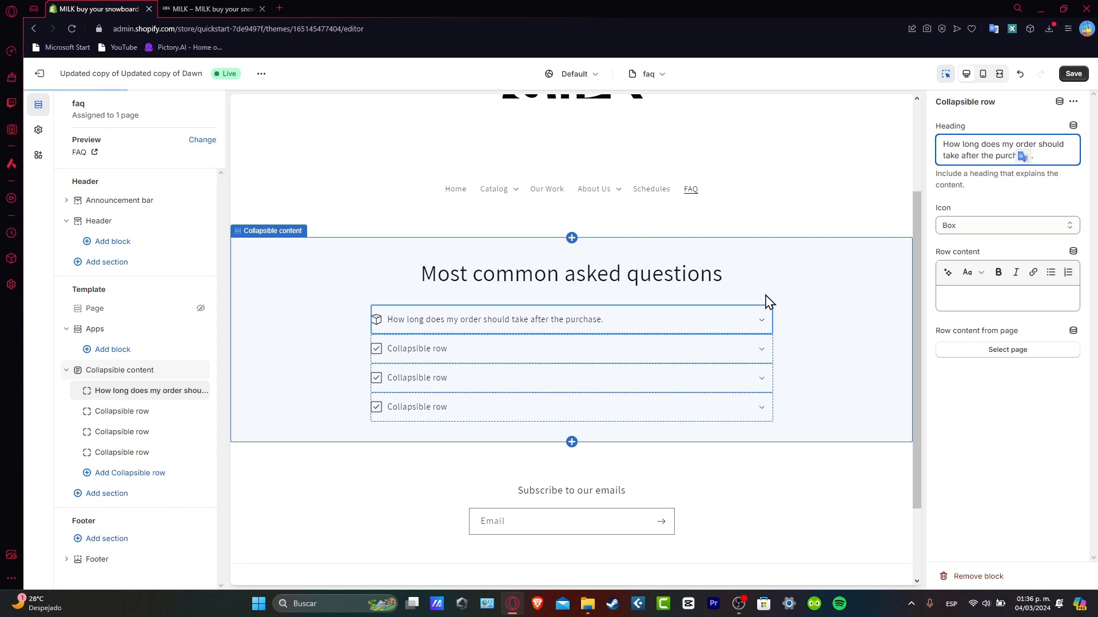
Generate Expert-tone AI answers stating orders arrive 5-8 business days after payment confirmation.
click(990, 298)
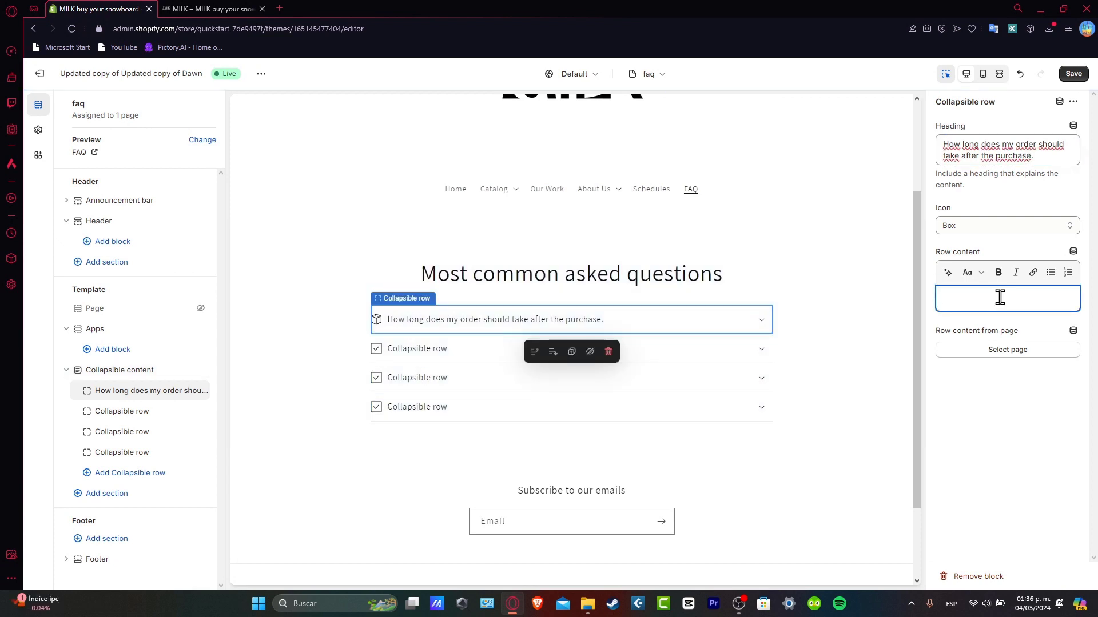
click(947, 273)
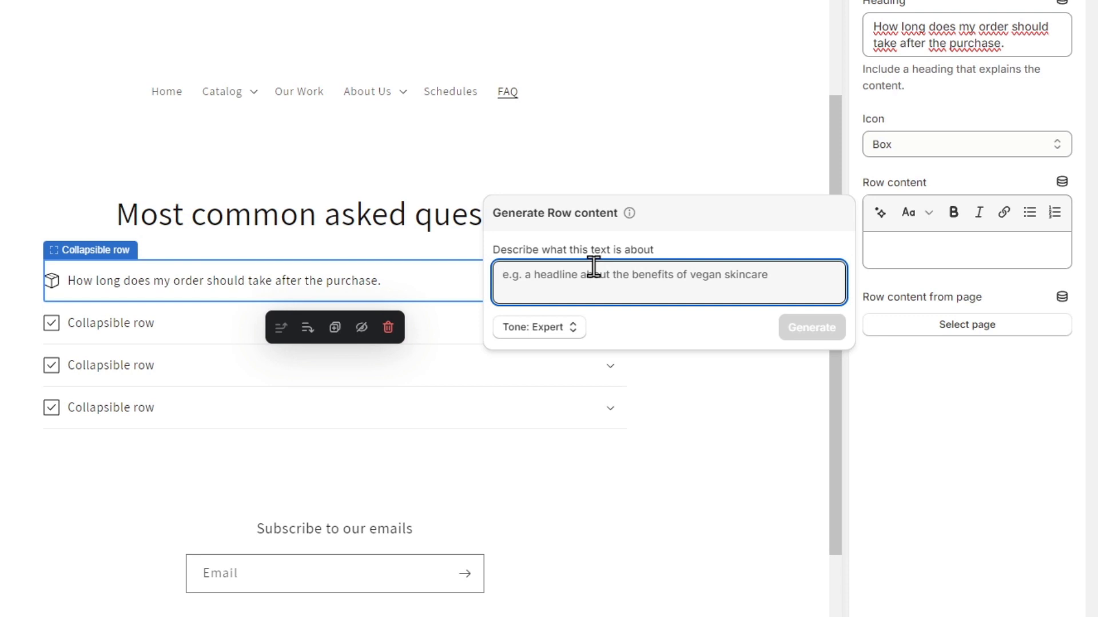
text(explain)
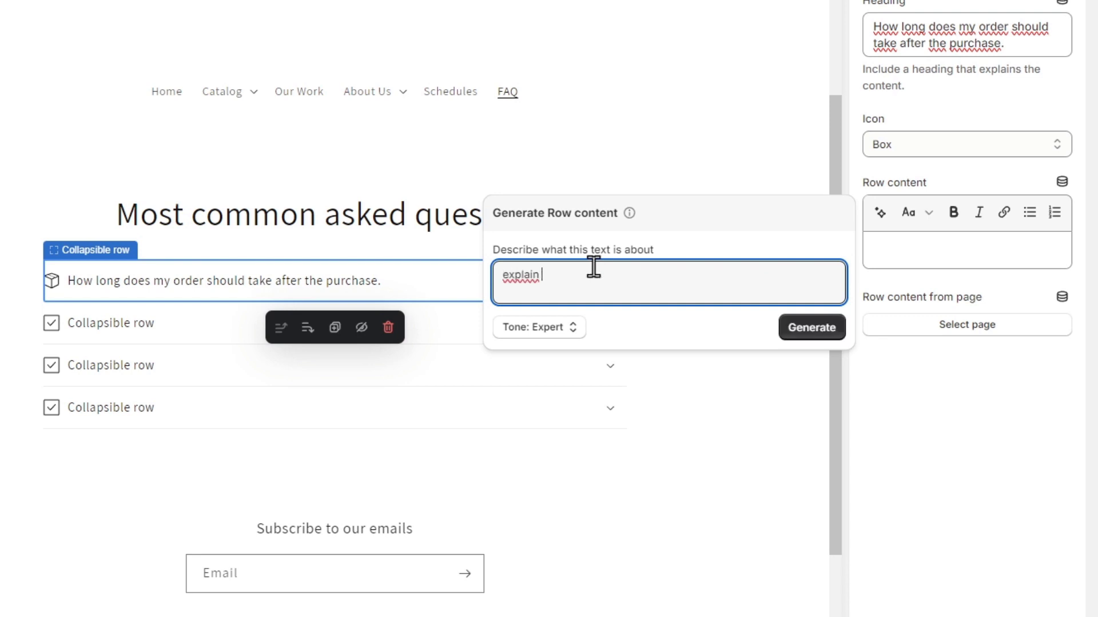
key(BackSpace)
key(BackSpace)
key(BackSpace)
text(the order )
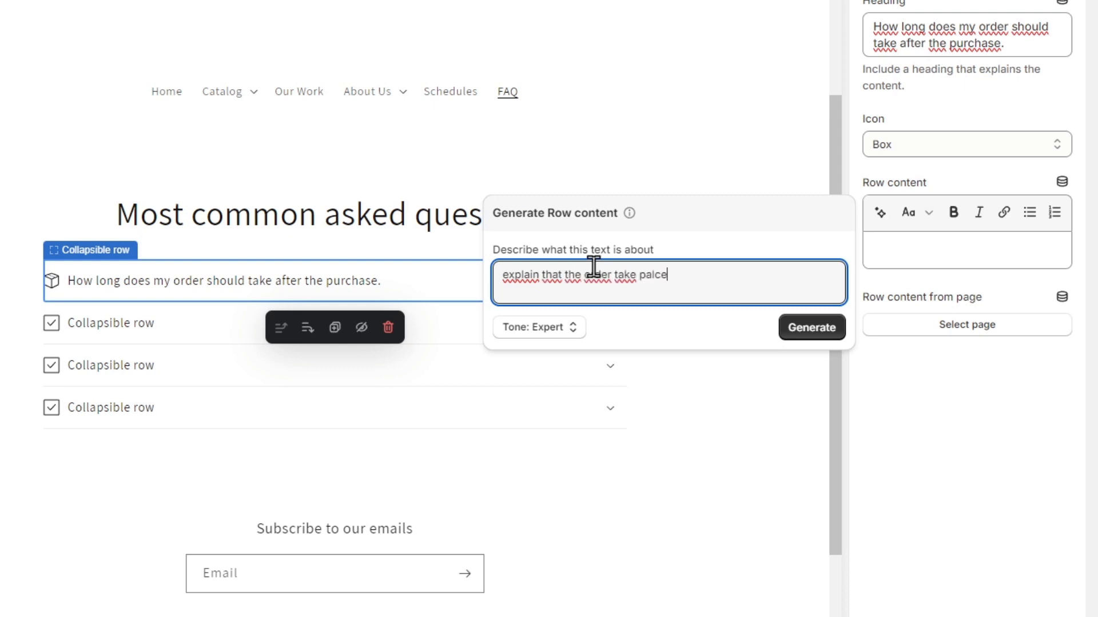
text(take pal)
key(BackSpace)
text(lace after the payment confirmation betwwen 5-8business days)
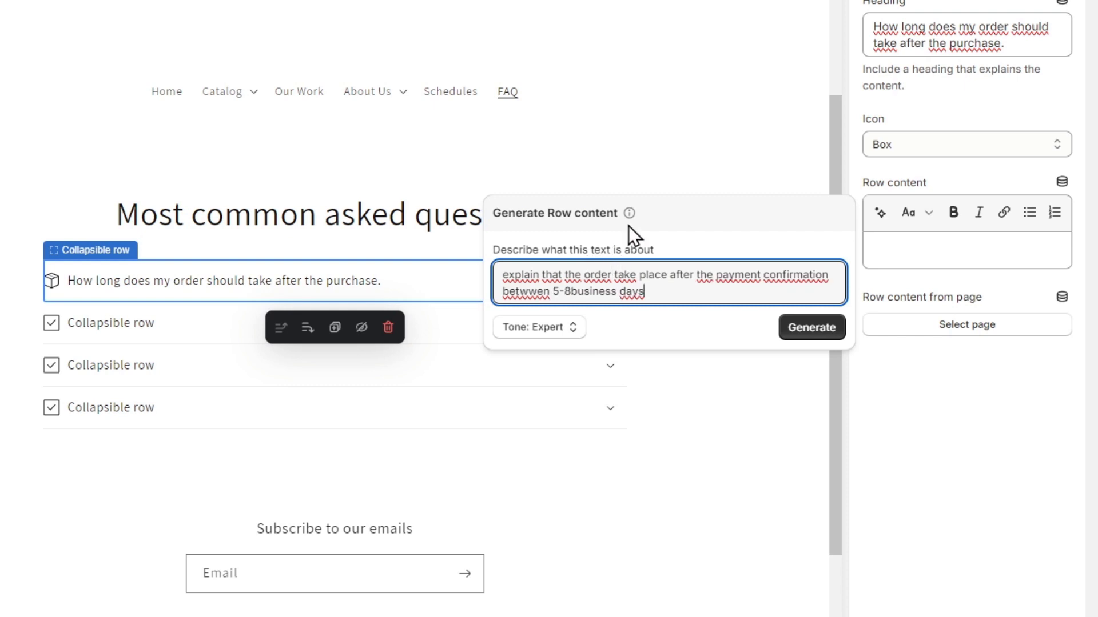
click(538, 329)
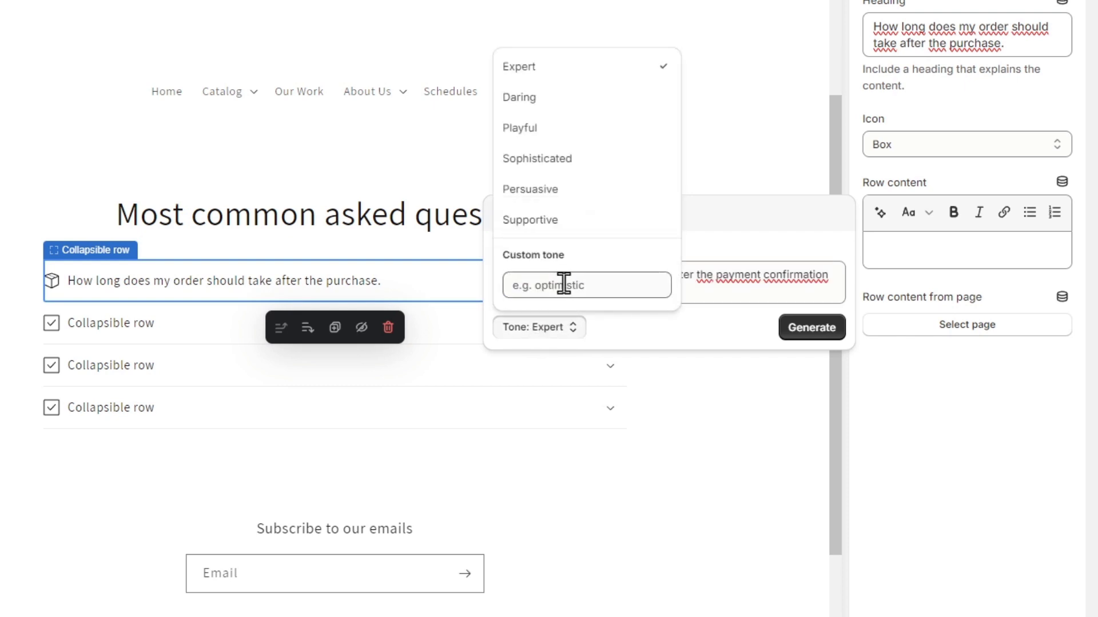
click(557, 347)
click(781, 336)
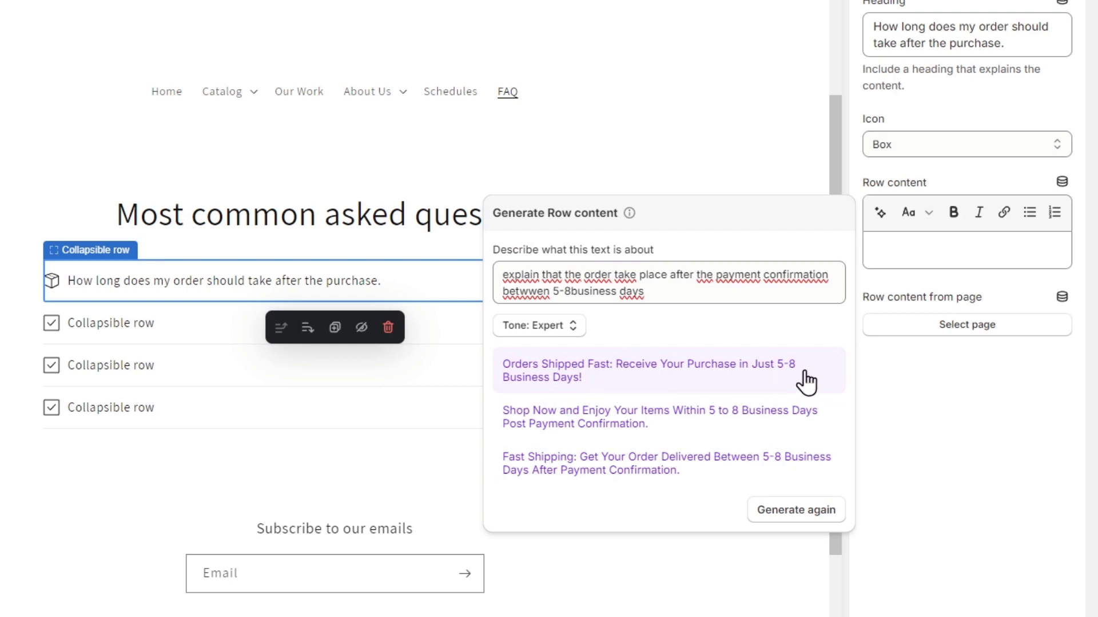
Apply the first AI answer, extend it with AI, and expand the row in the preview.
click(780, 390)
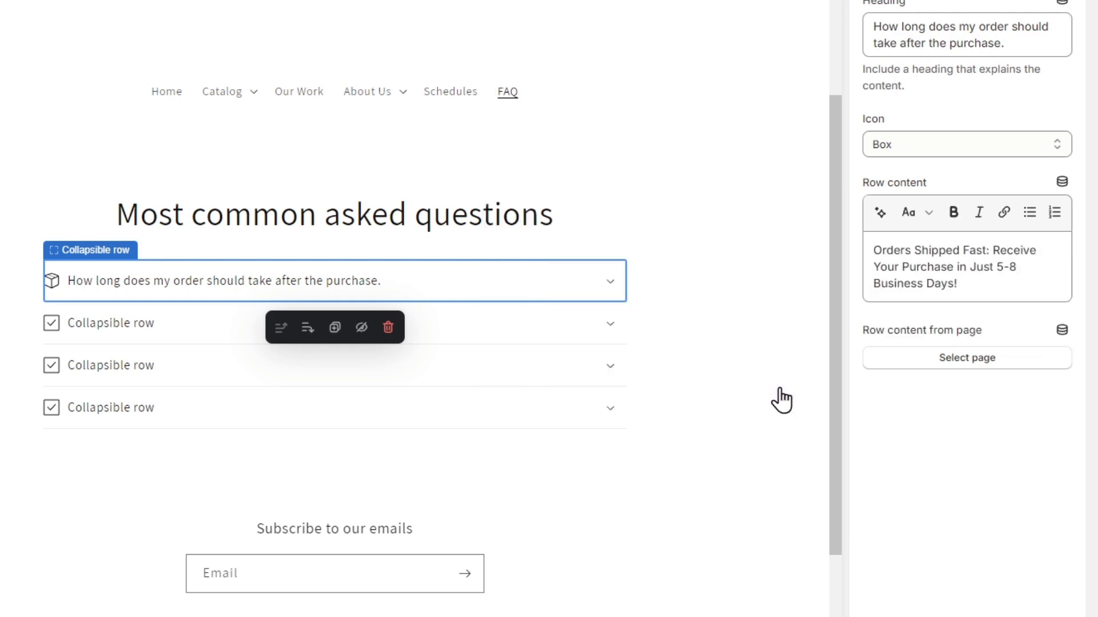
drag(957, 280, 875, 242)
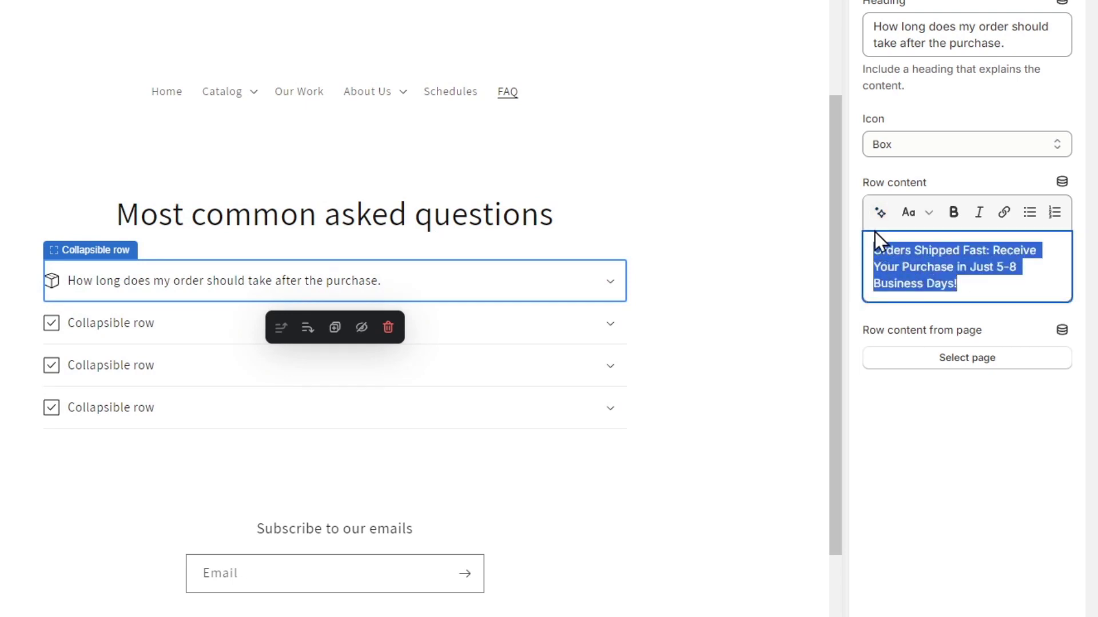
click(880, 220)
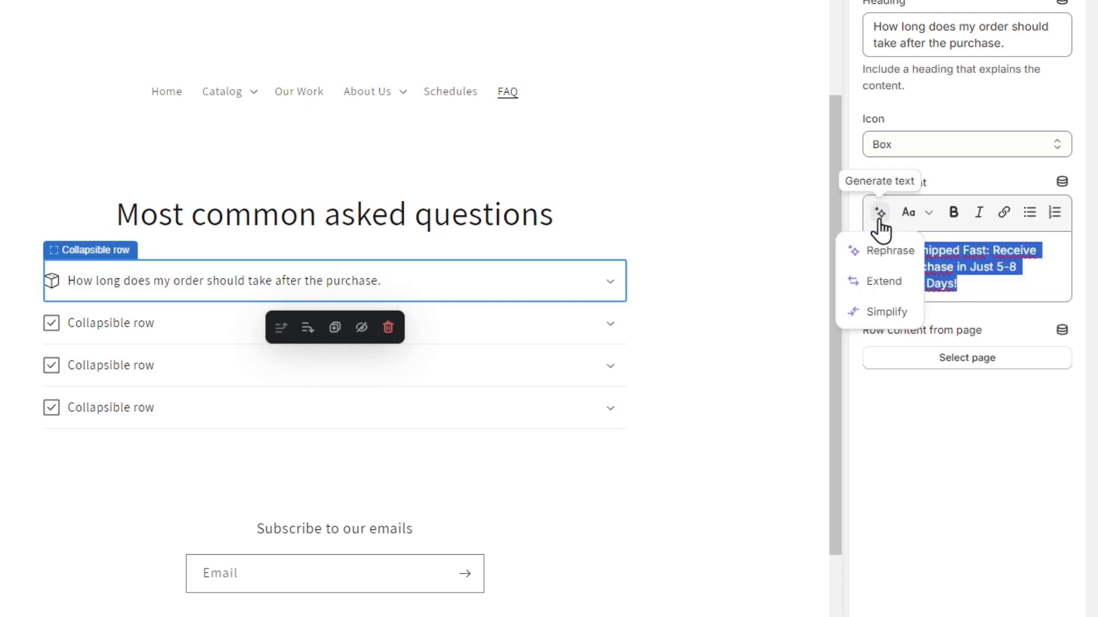
click(884, 282)
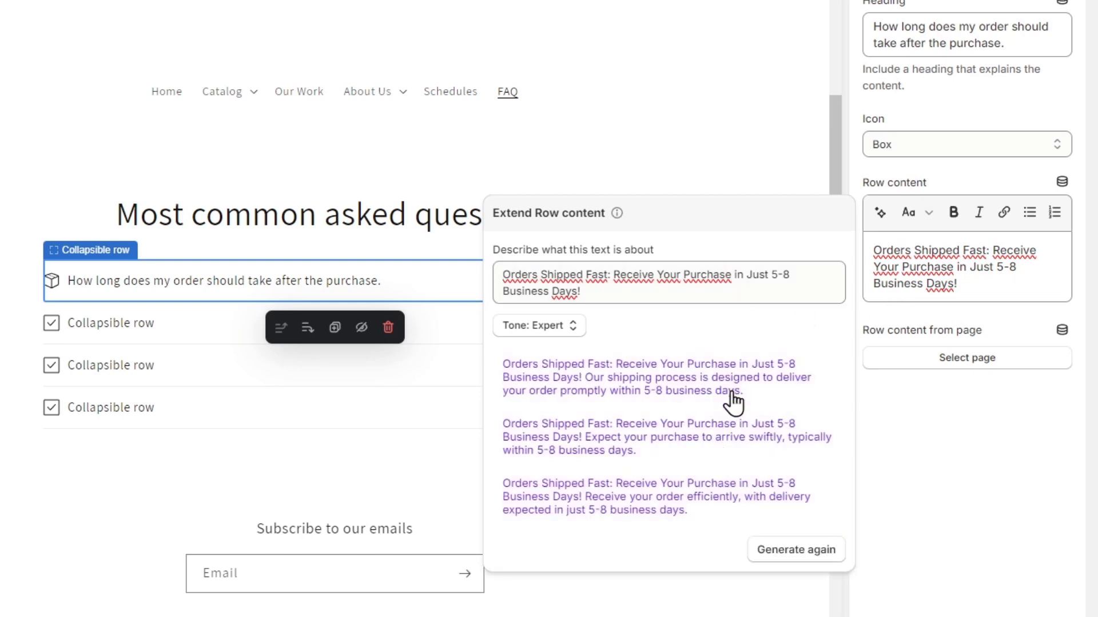
click(731, 393)
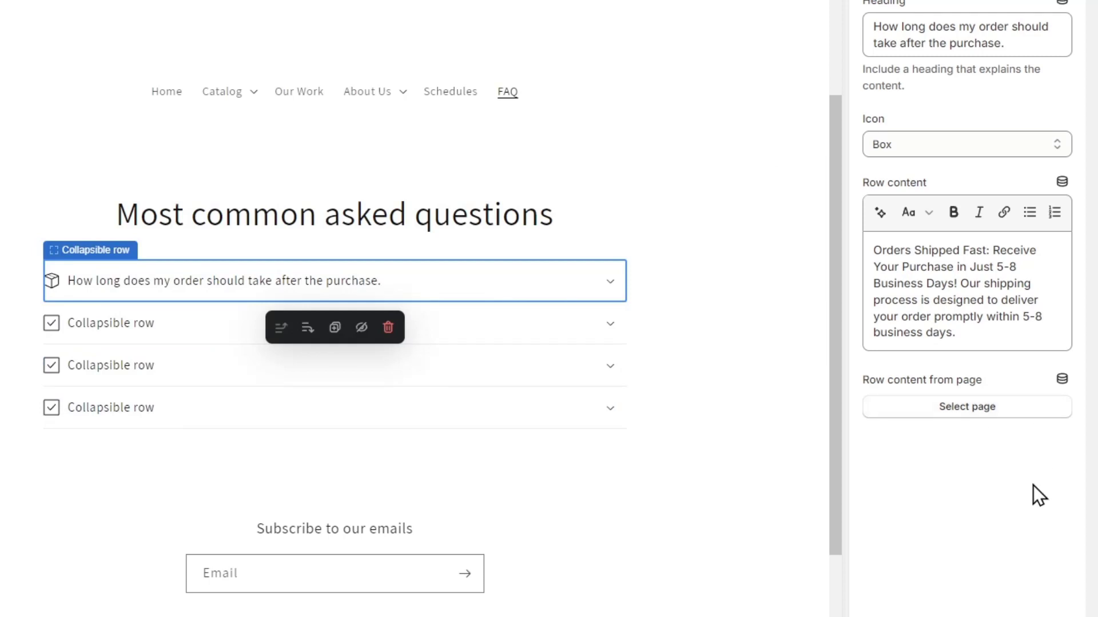
click(614, 287)
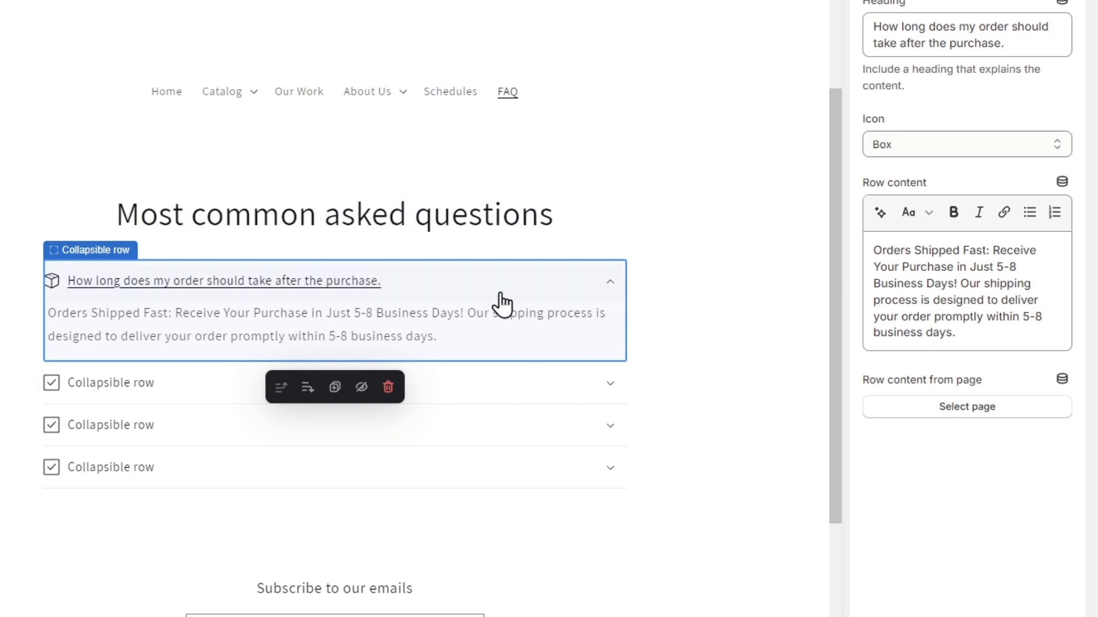
click(512, 382)
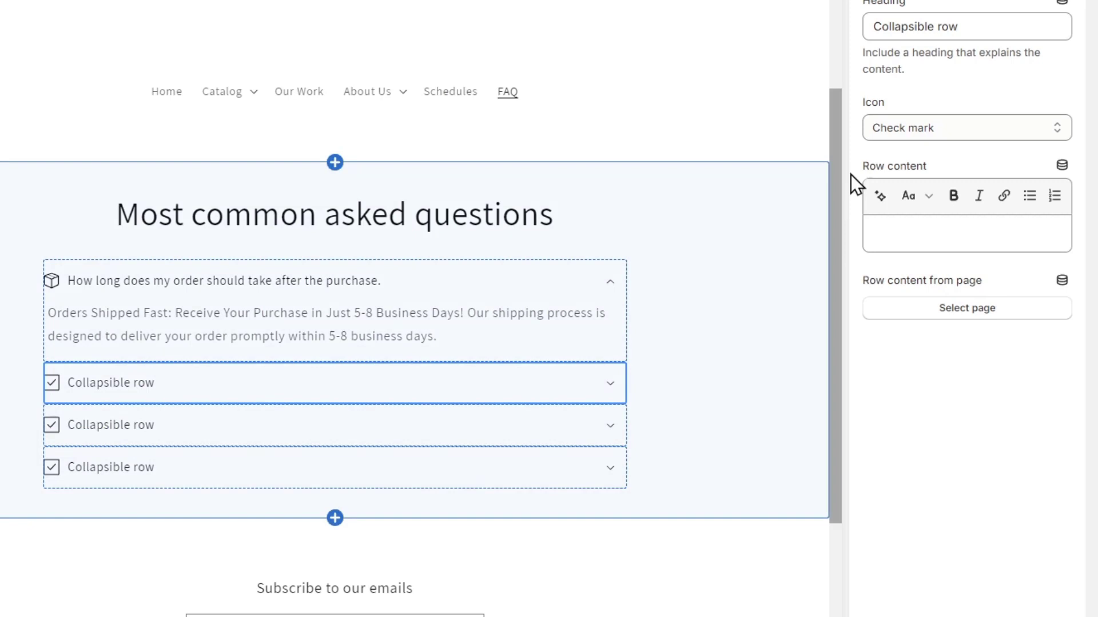
triple_click(978, 35)
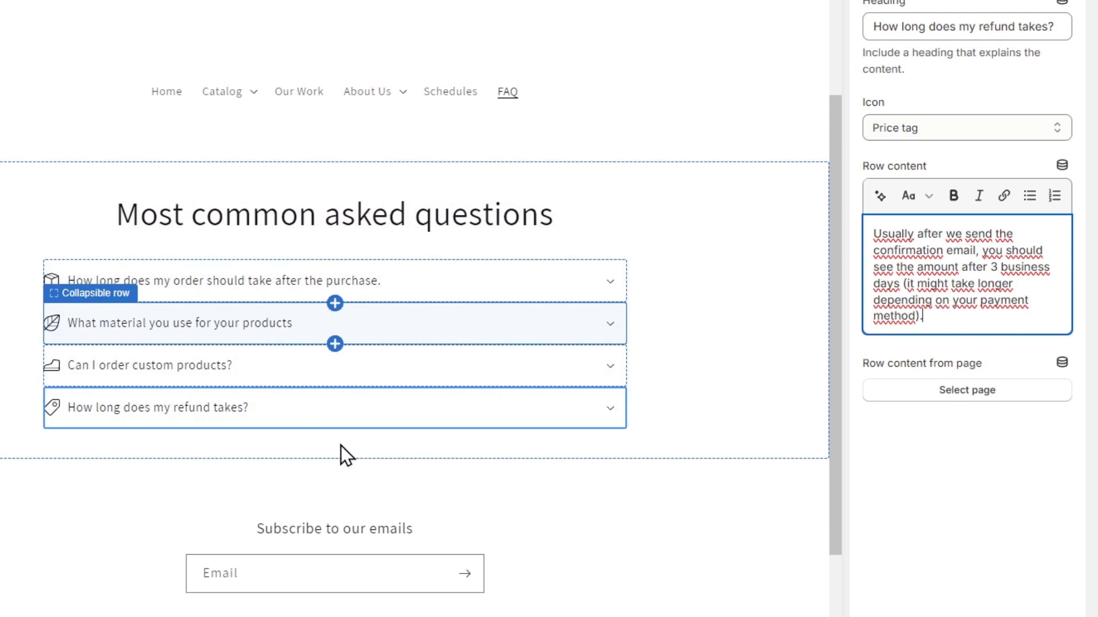
click(686, 398)
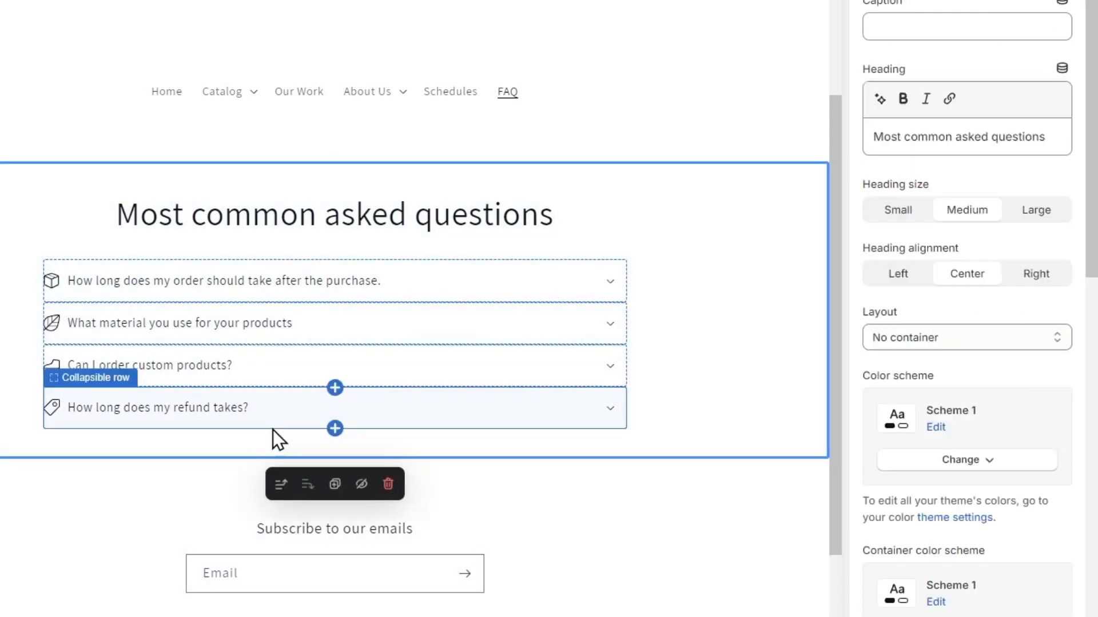
scroll(649, 293, down, 3)
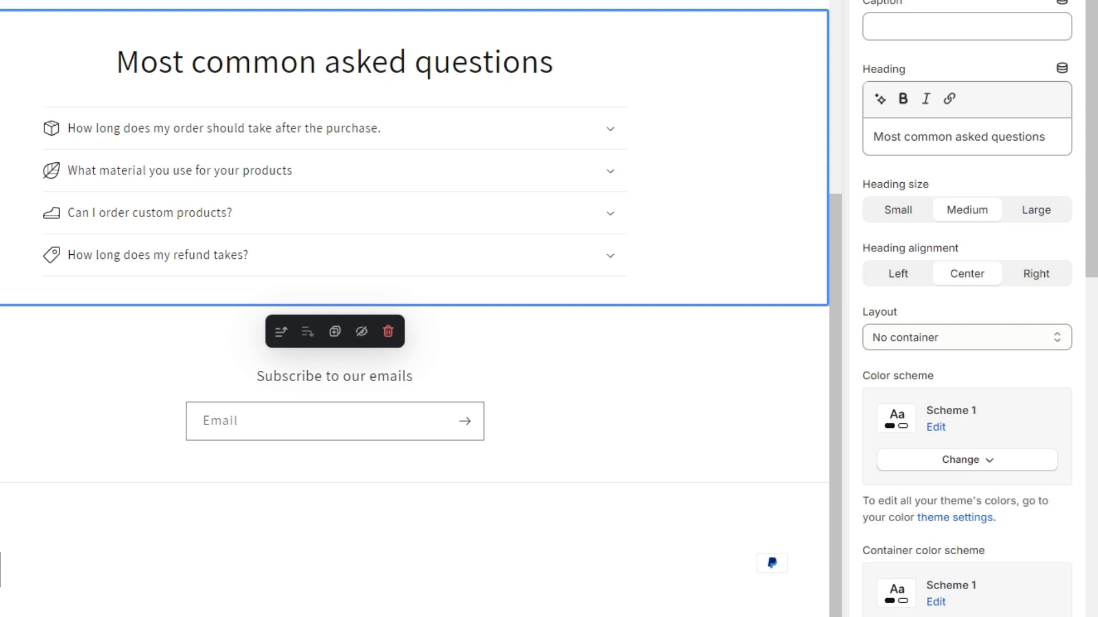
click(334, 276)
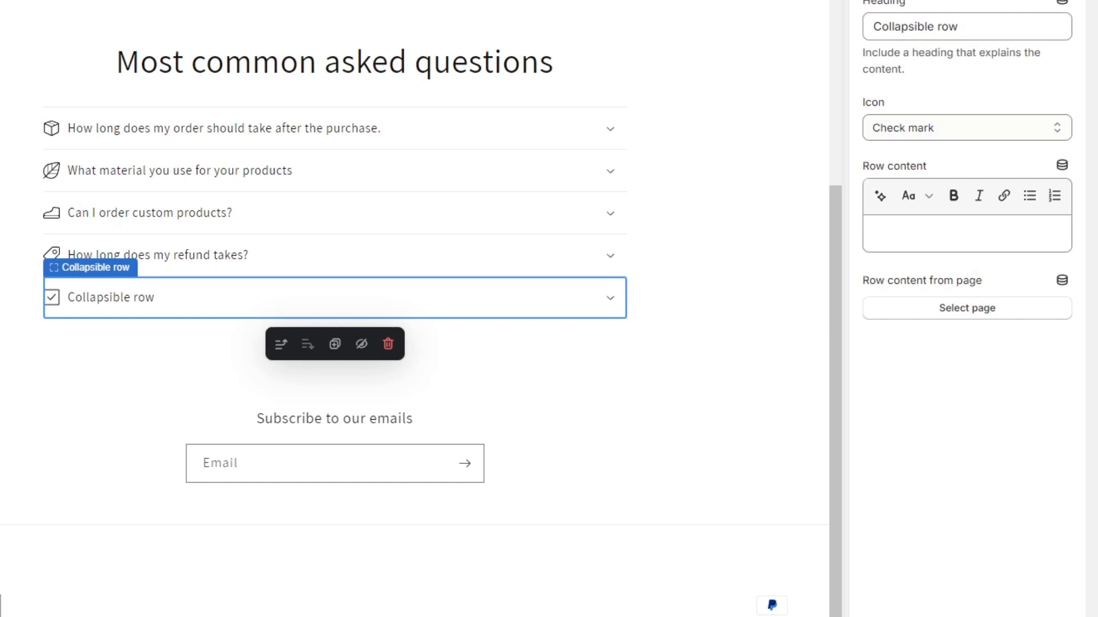
click(334, 343)
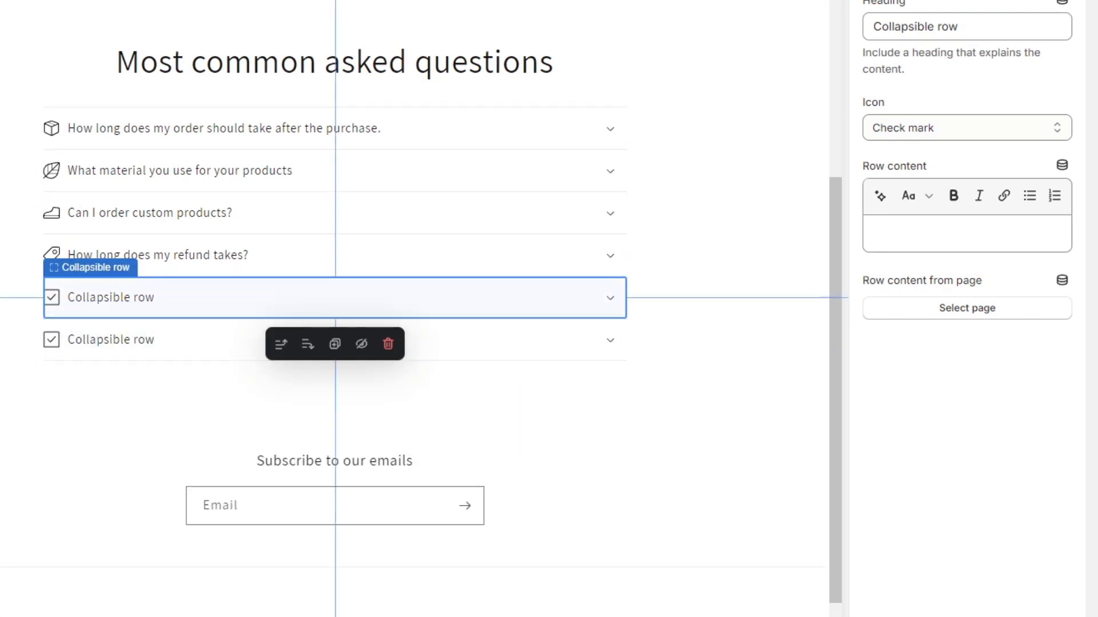
key(ctrl+z)
key(ctrl+z)
click(20, 50)
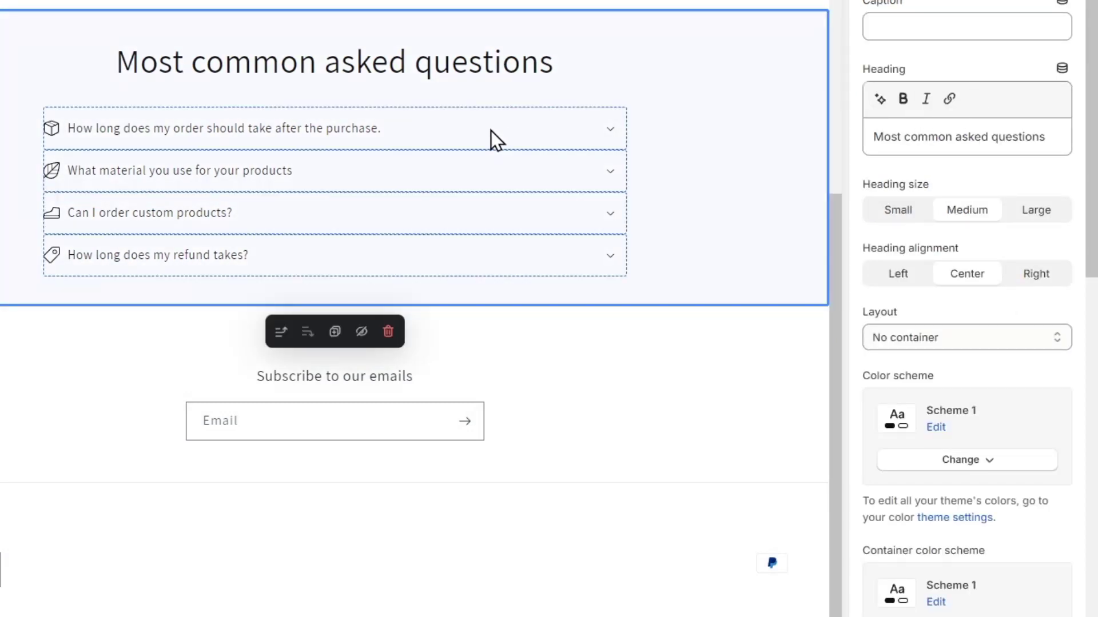
Clear the 'Most common asked questions' heading and enter the caption 'ANY QUESTION?'.
triple_click(970, 136)
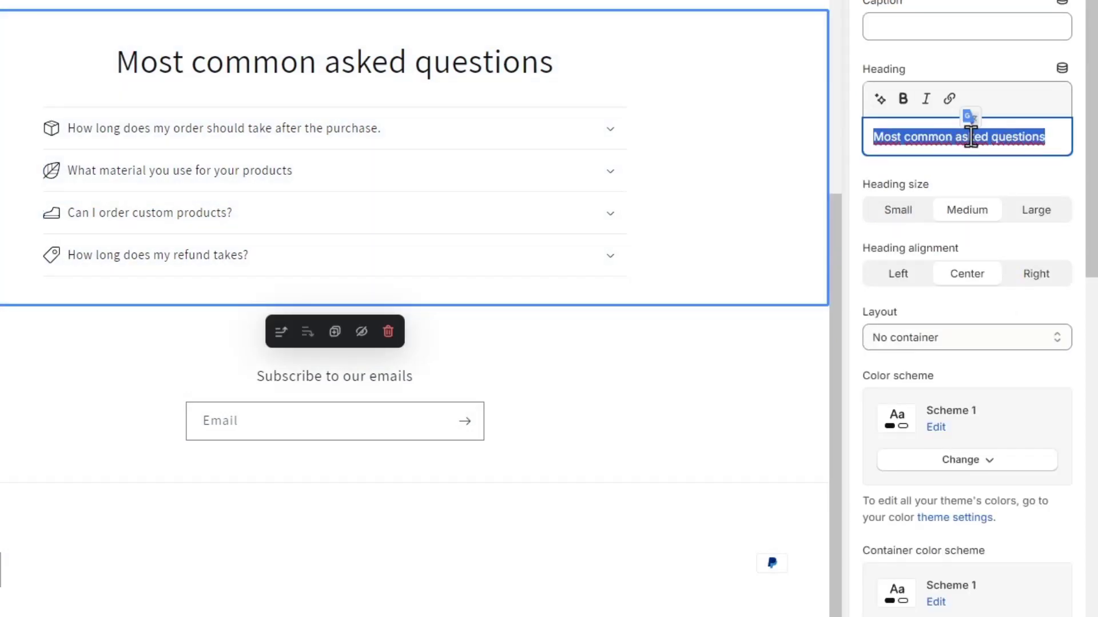
key(BackSpace)
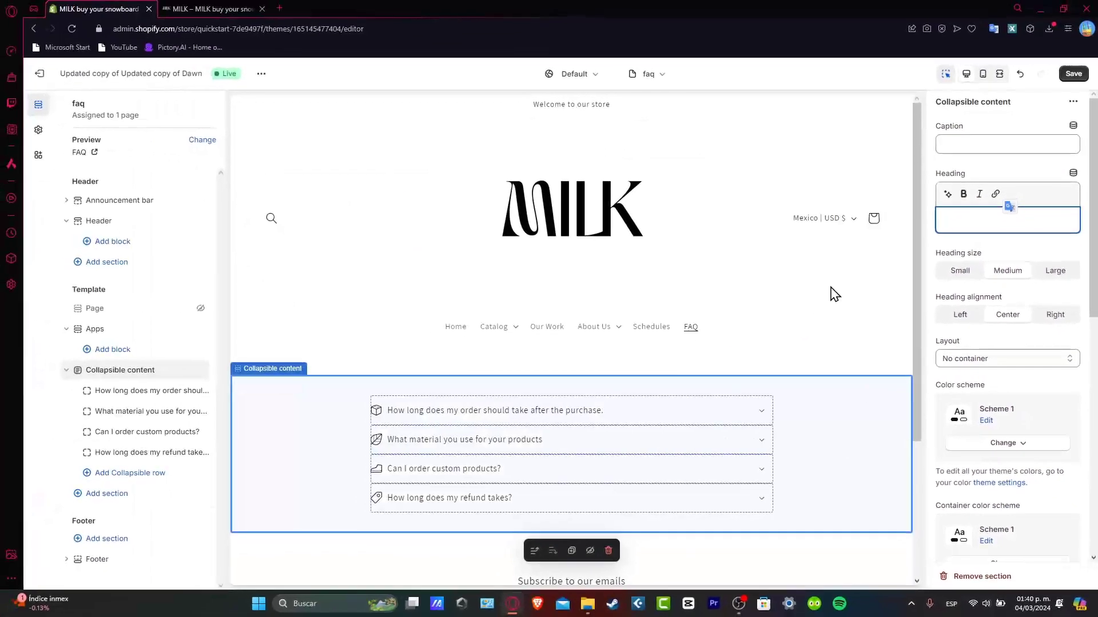
text(ANY QUESTION?)
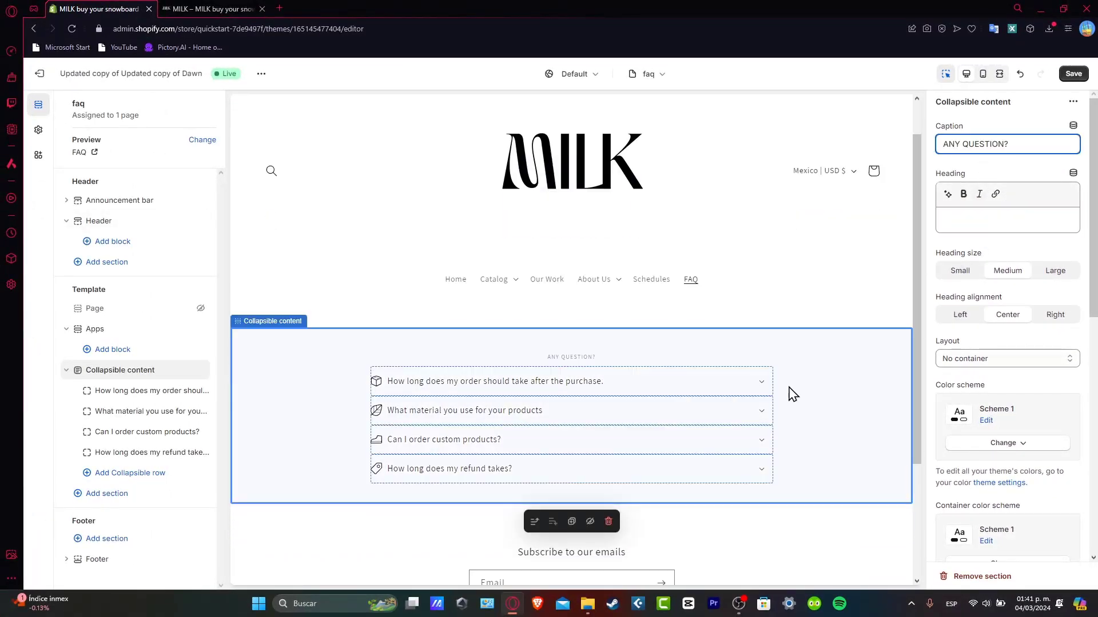
scroll(793, 395, down, 3)
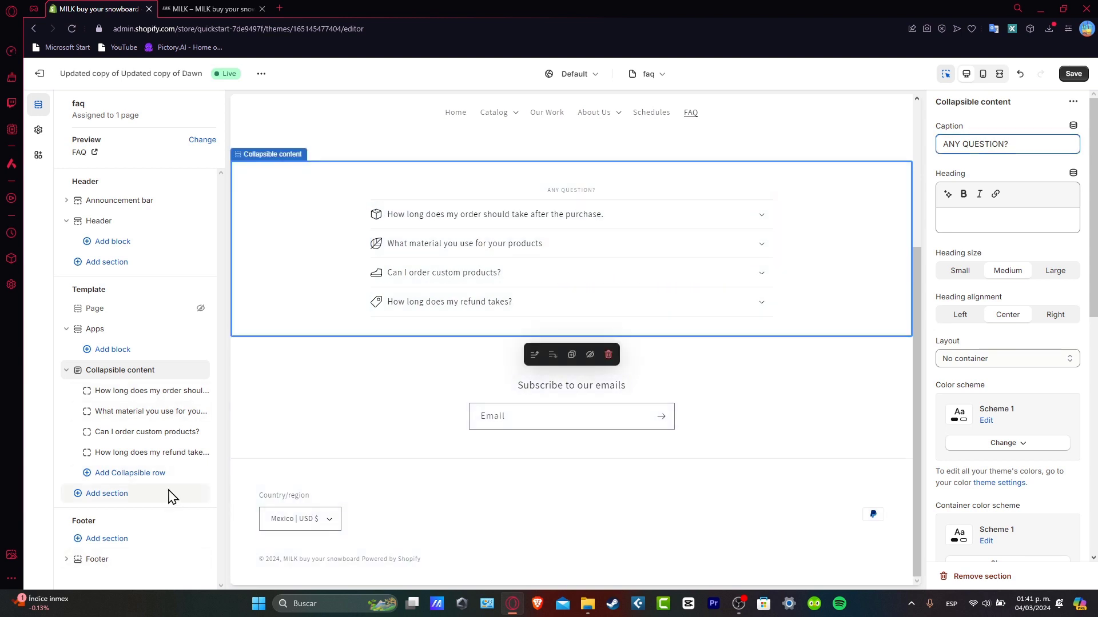
Add a Contact form section, save the theme, and view the live store.
click(107, 493)
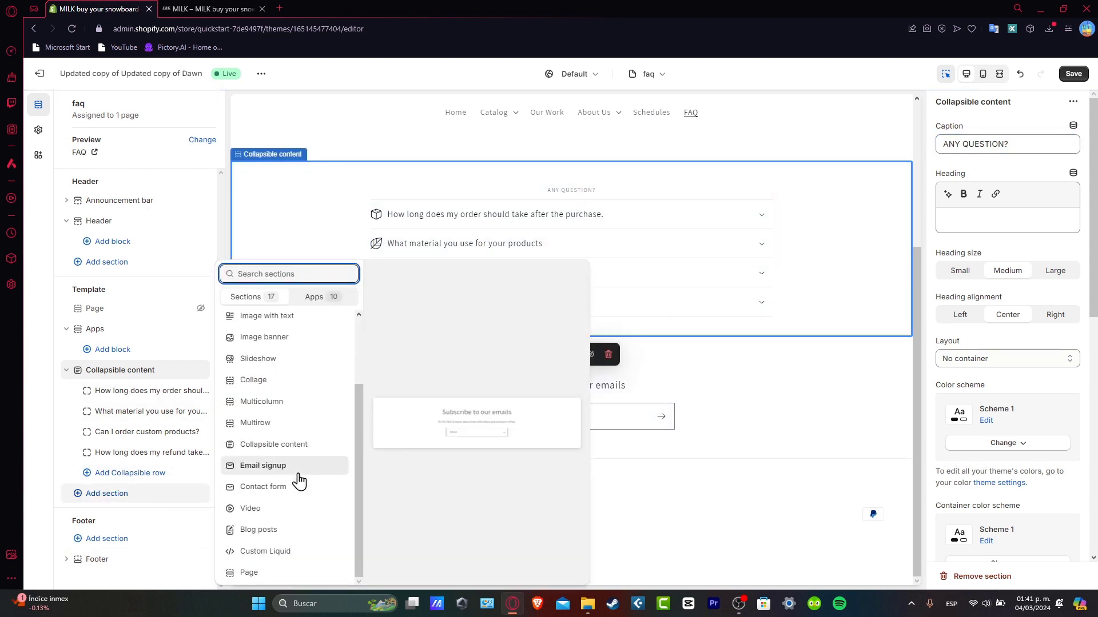
click(298, 496)
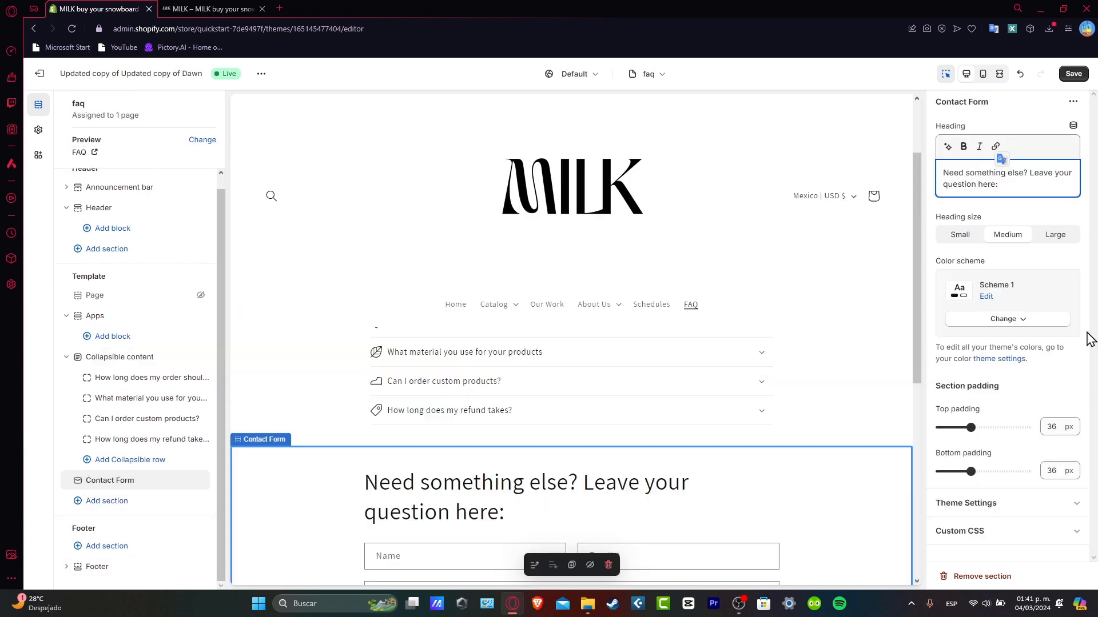
click(1082, 74)
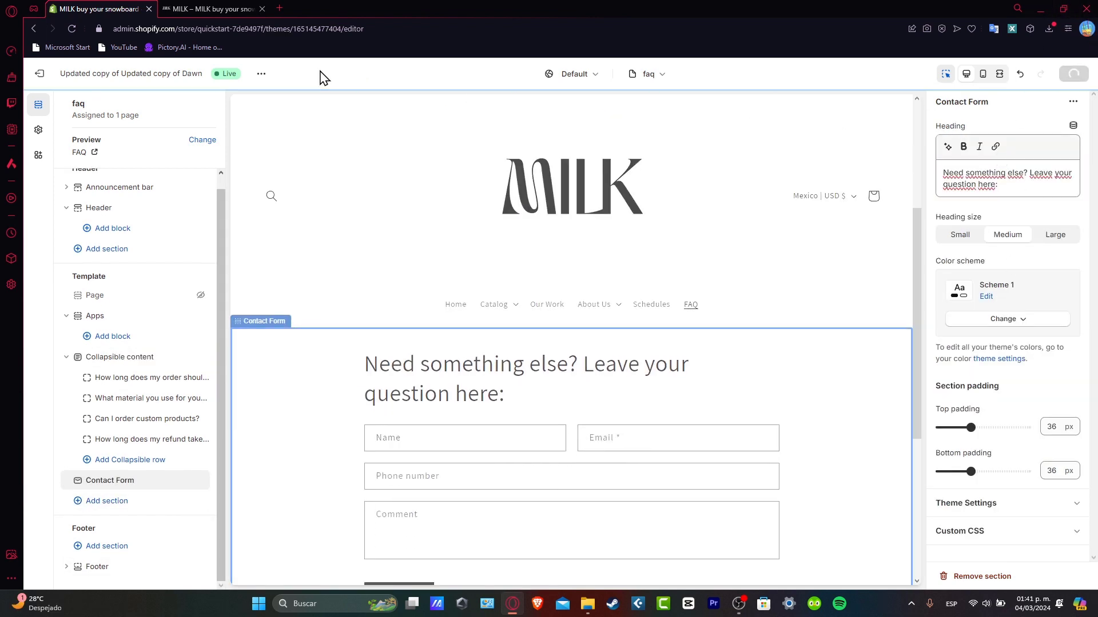
click(262, 73)
click(231, 188)
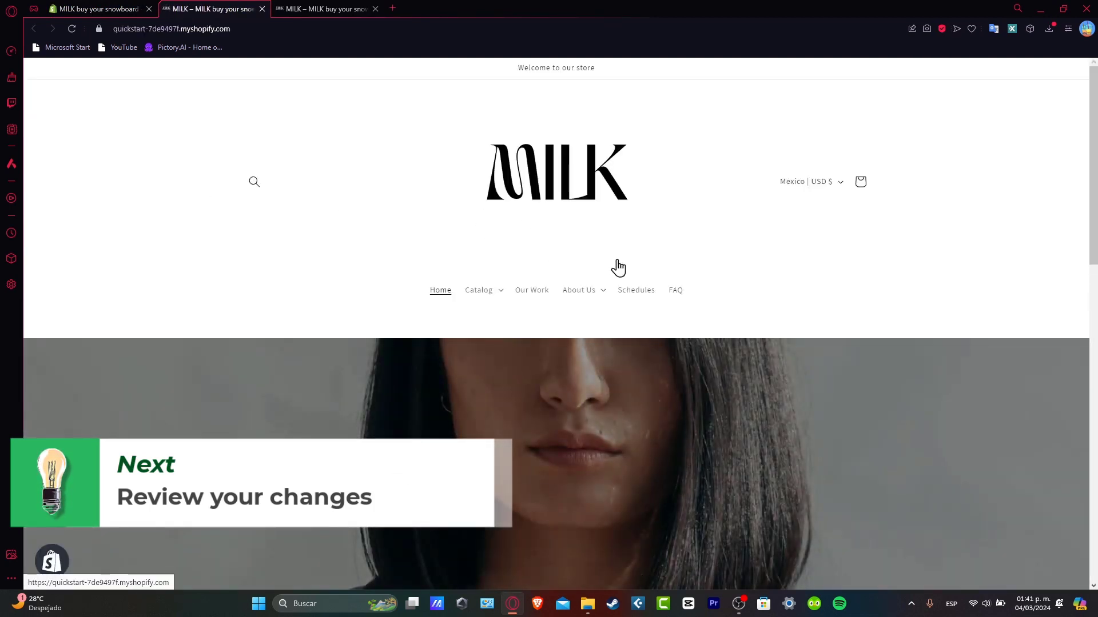
Go to the FAQ page on the live storefront.
click(670, 295)
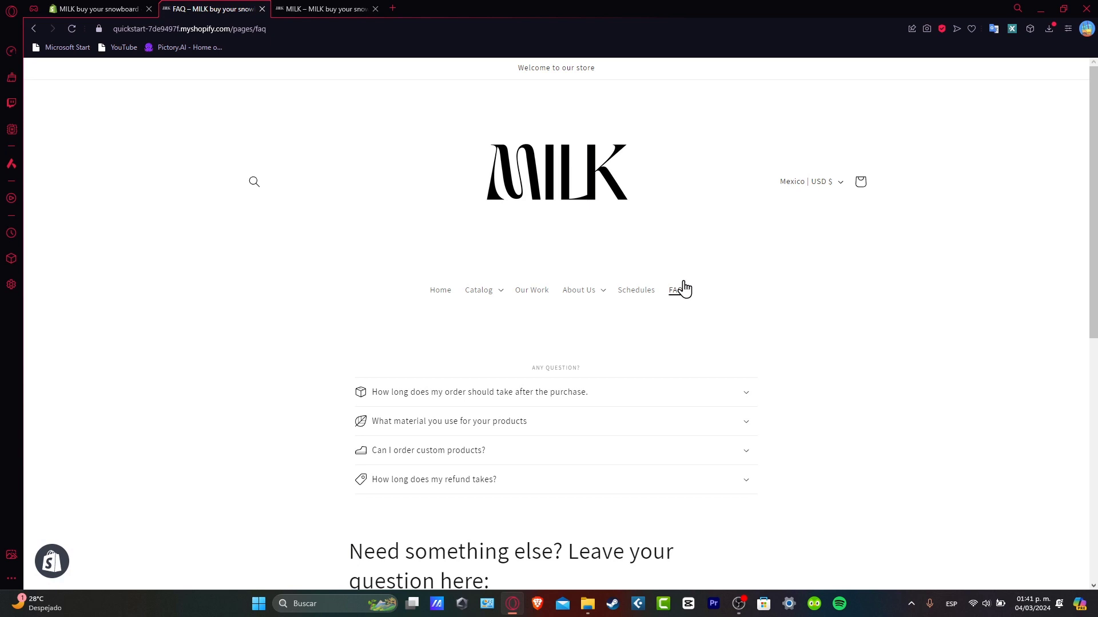
scroll(821, 277, down, 3)
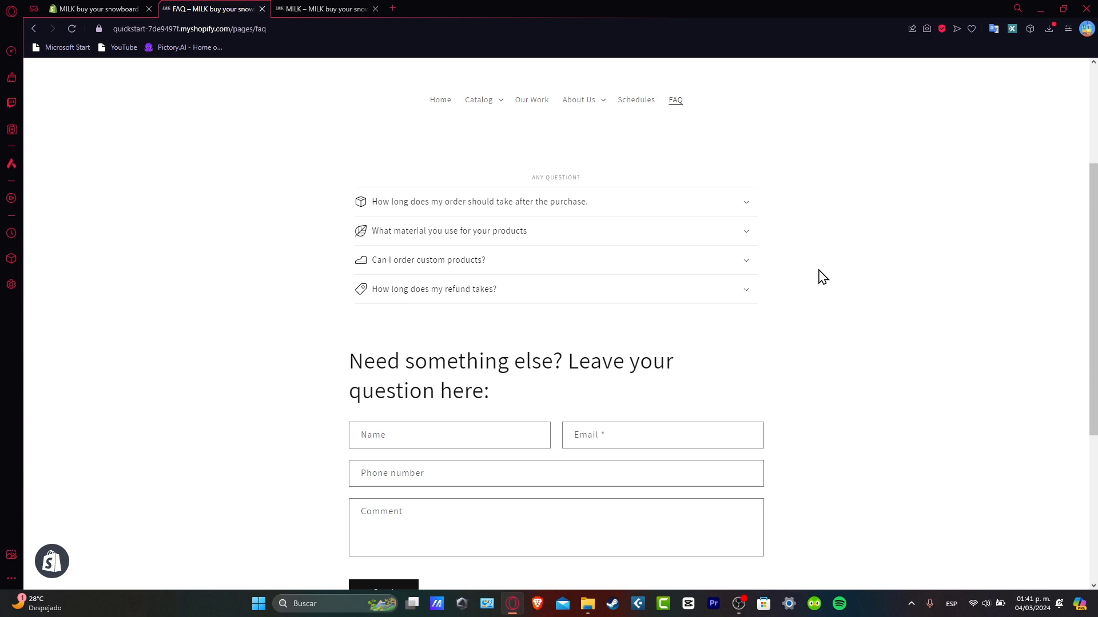
scroll(832, 343, up, 3)
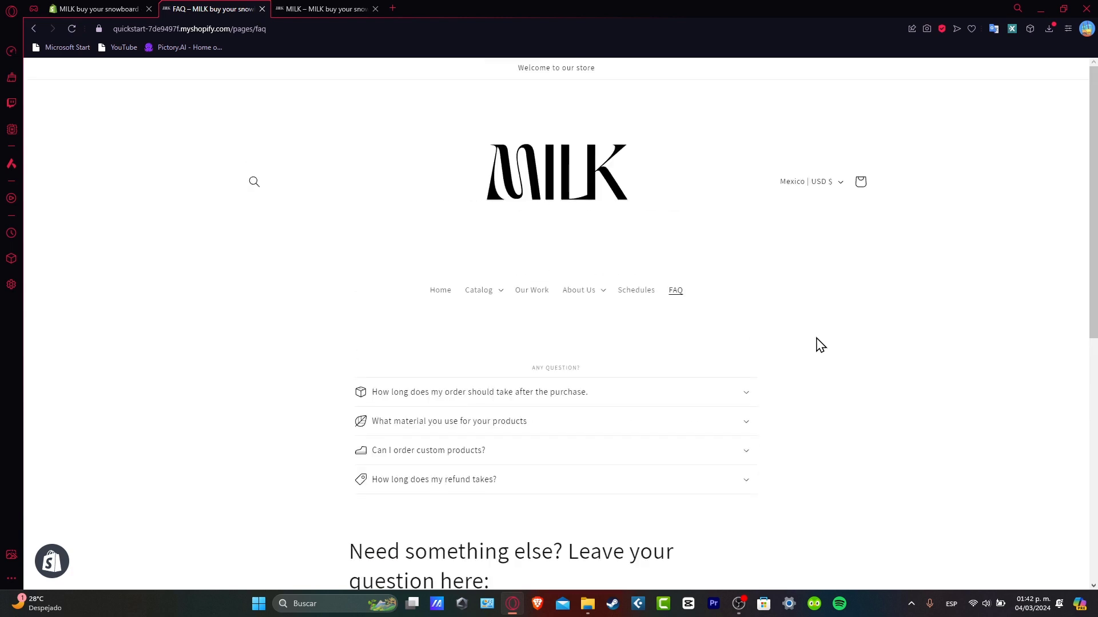
scroll(818, 343, down, 3)
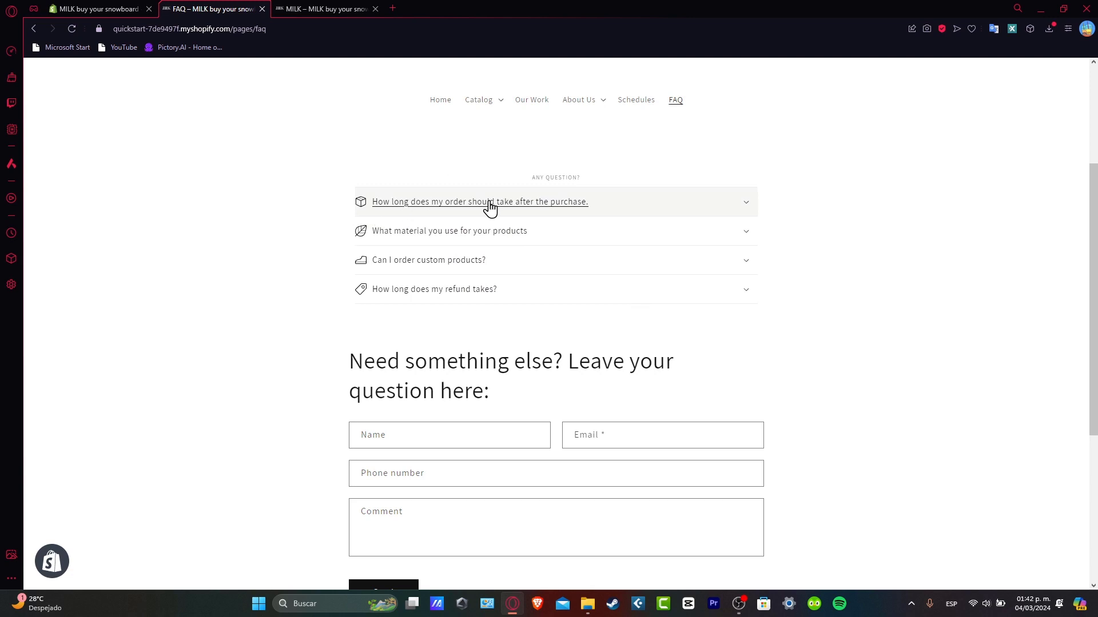
Expand all four FAQ questions and scroll down to the contact form.
click(697, 212)
click(574, 278)
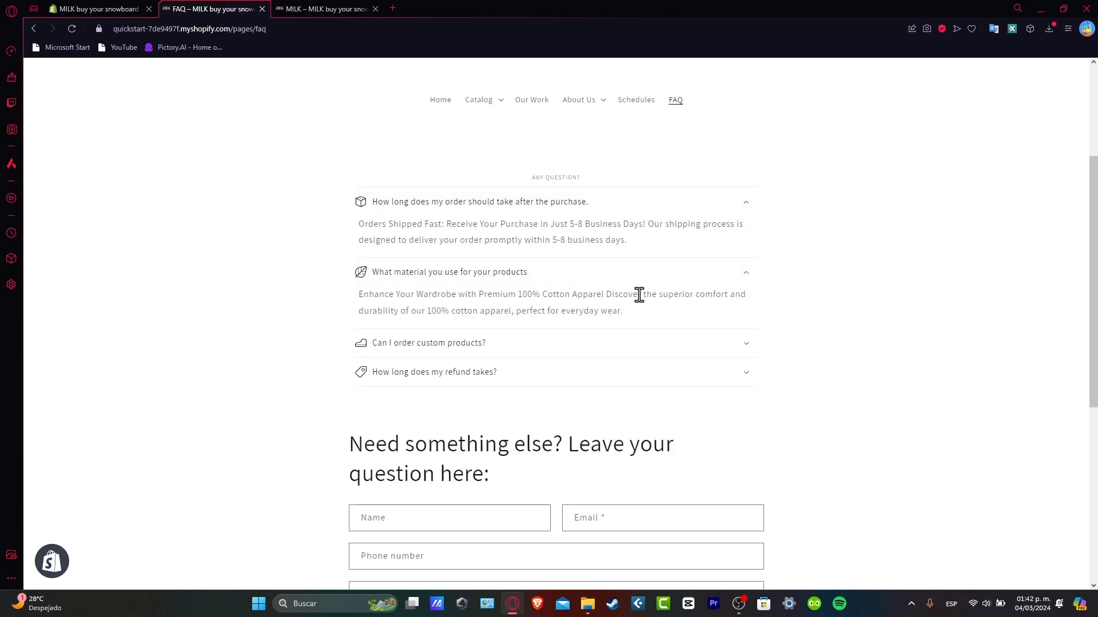
click(632, 346)
click(641, 421)
scroll(861, 400, up, 3)
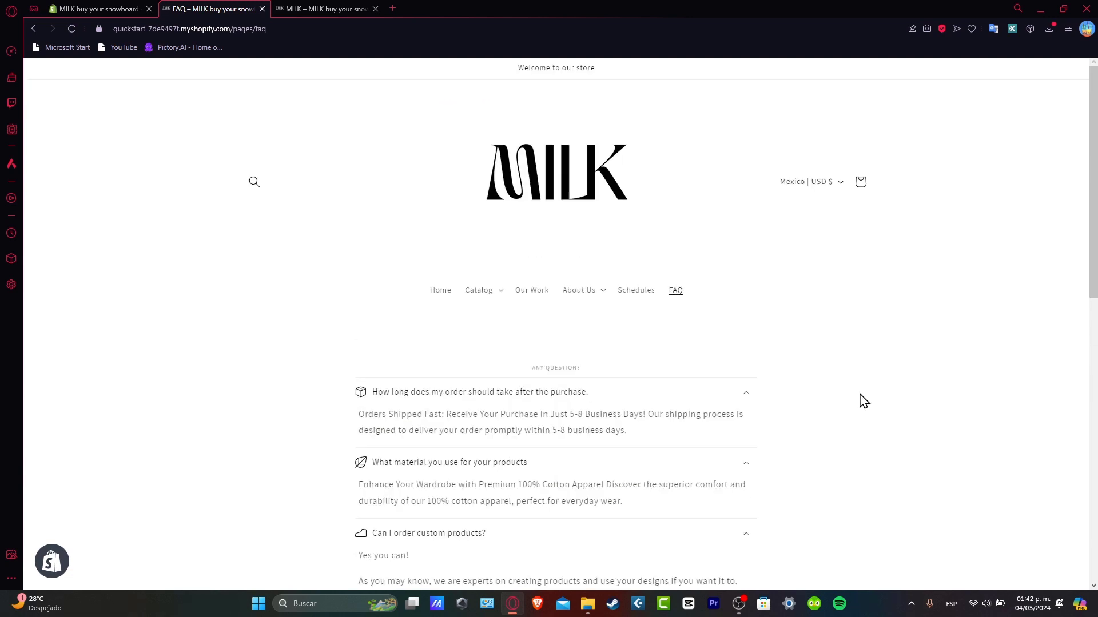
scroll(860, 400, down, 3)
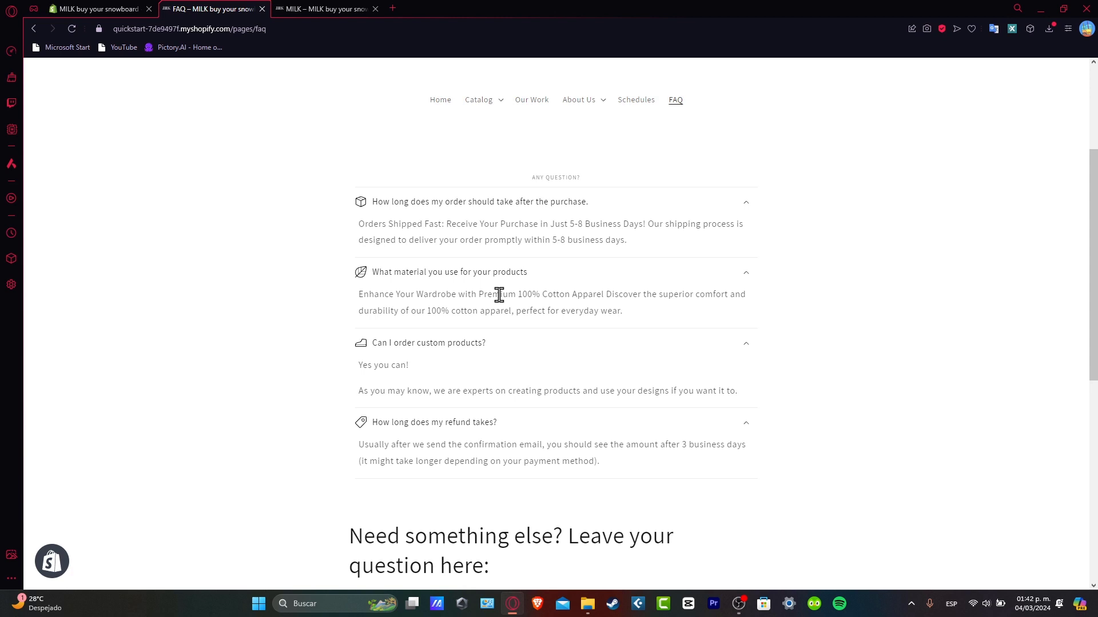
scroll(499, 295, down, 6)
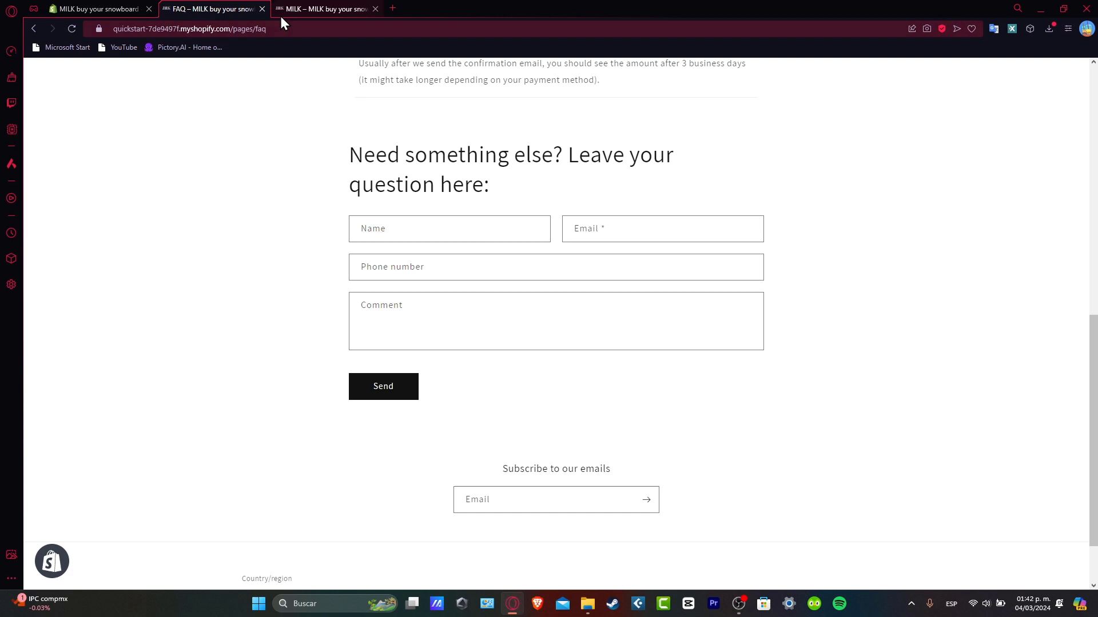
scroll(445, 119, up, 10)
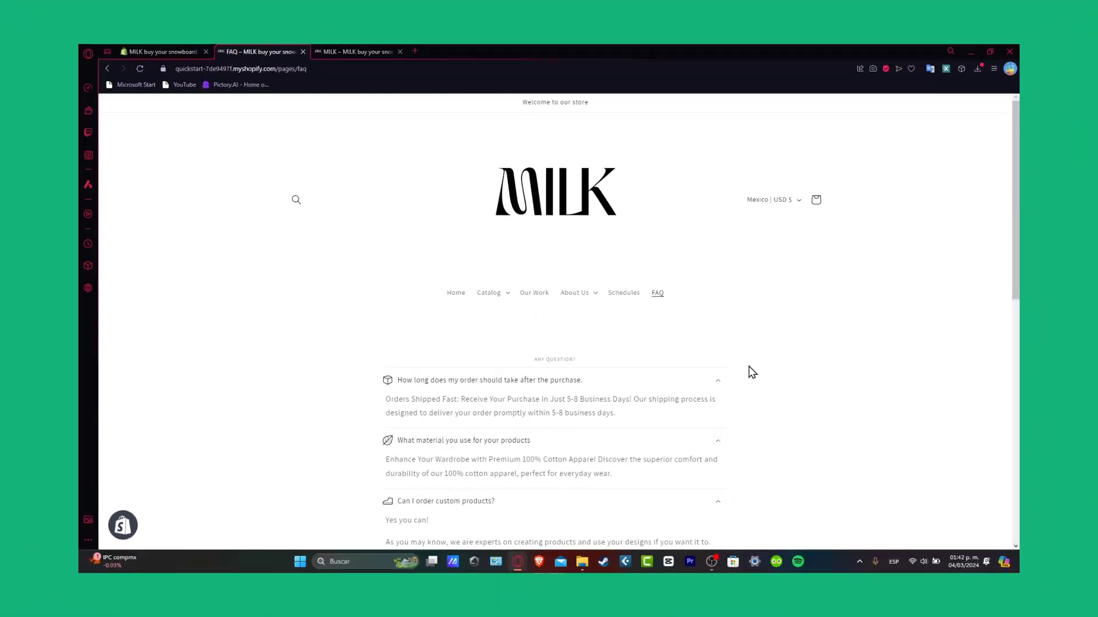
Collapse the answers to the first question and the 'What material' question on the live FAQ page.
scroll(783, 393, down, 3)
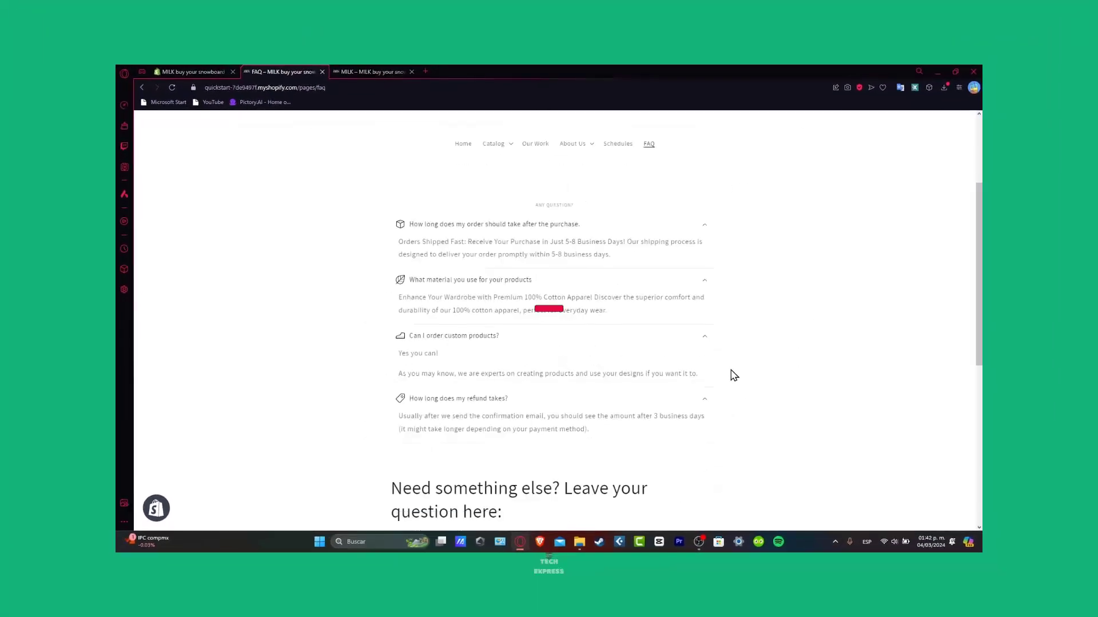
click(702, 226)
click(707, 252)
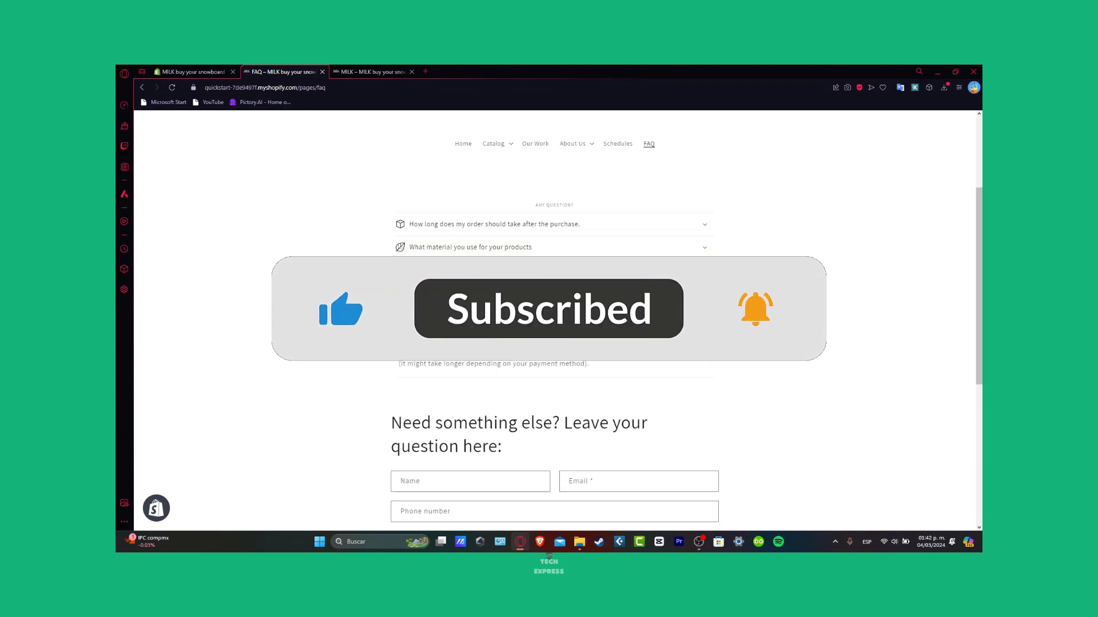